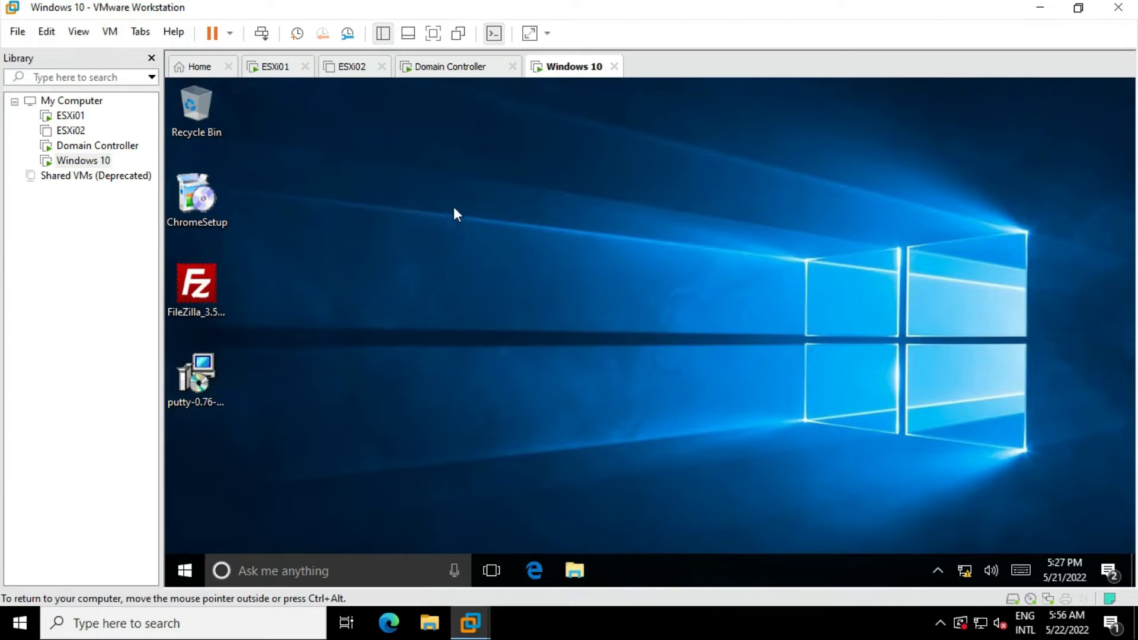
- Switch the Windows 10 virtual machine to full-screen mode
{"action": "key", "text": "ctrl+alt+Return"}
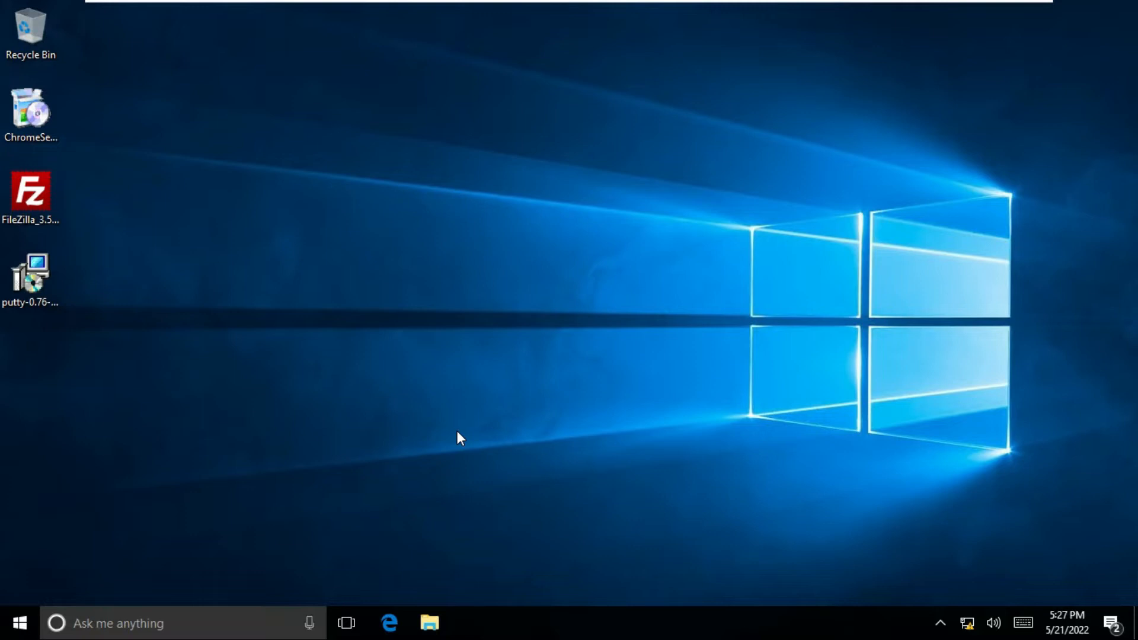
{"action": "right_click", "coordinate": [11, 632]}
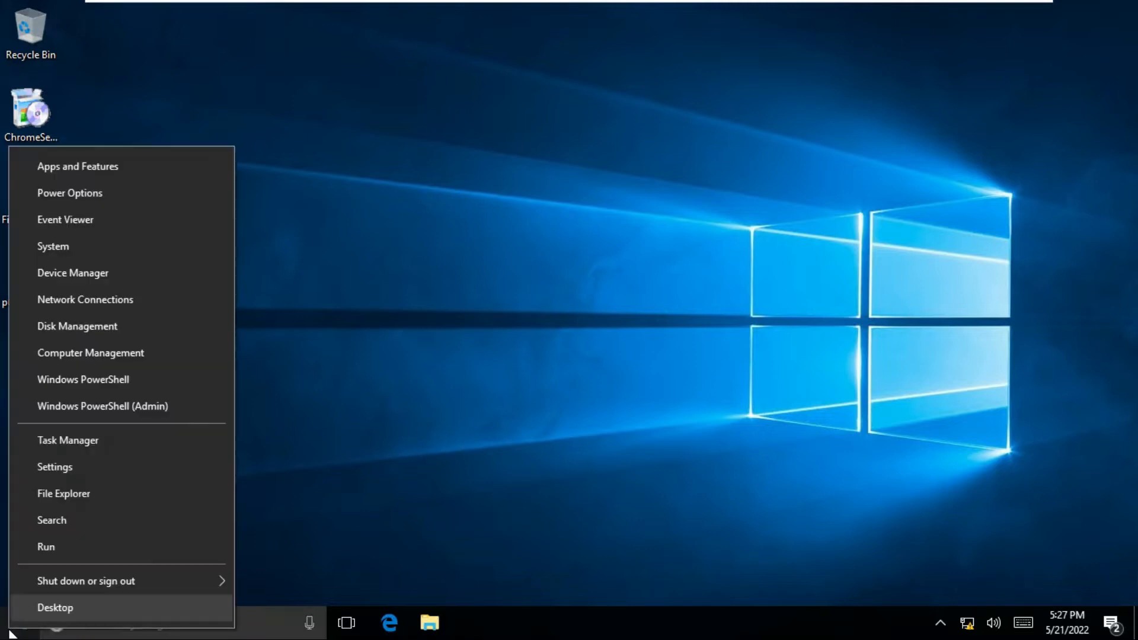
- Open a Command Prompt via Run and ping 192.168.1.100
{"action": "left_click", "coordinate": [49, 546]}
{"action": "type", "text": "cmd"}
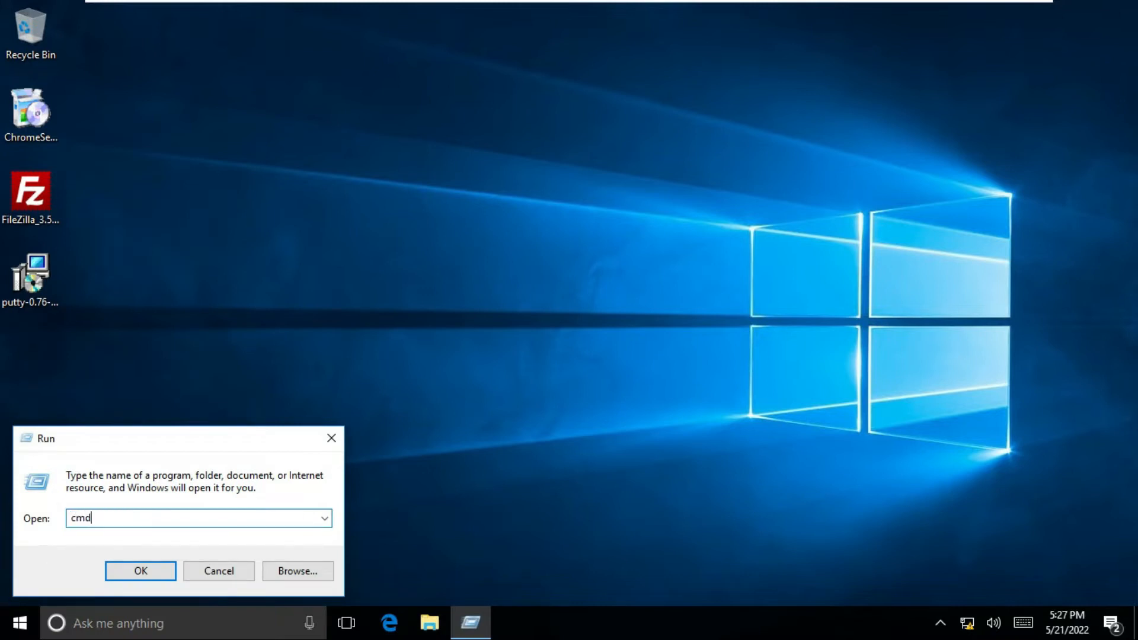
{"action": "key", "text": "Return"}
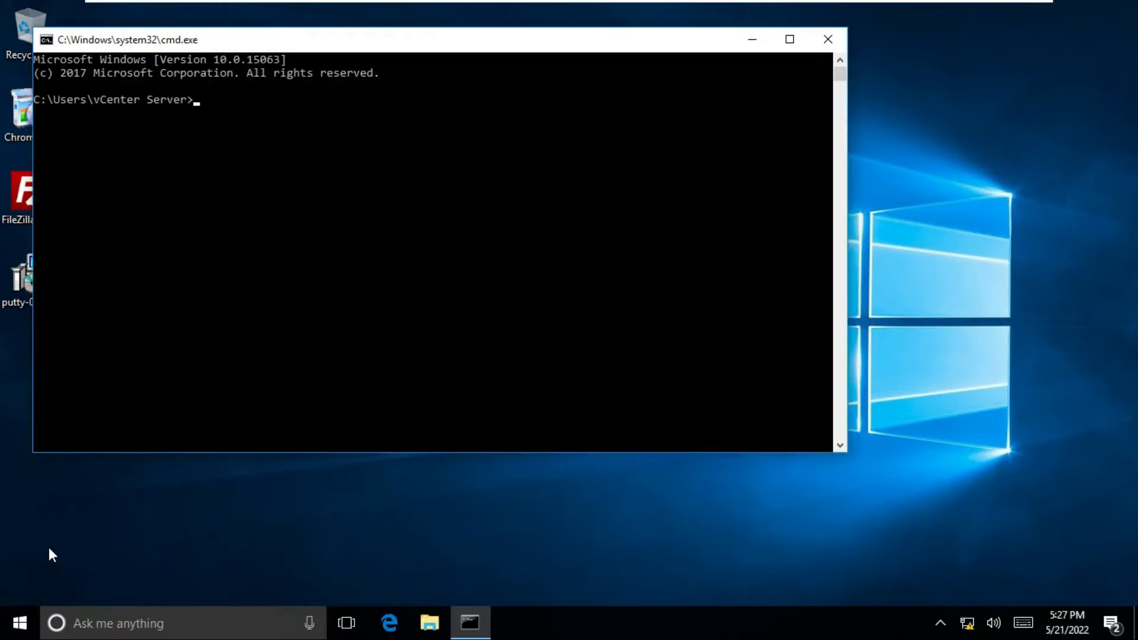
{"action": "type", "text": "ping 192.168.1.100"}
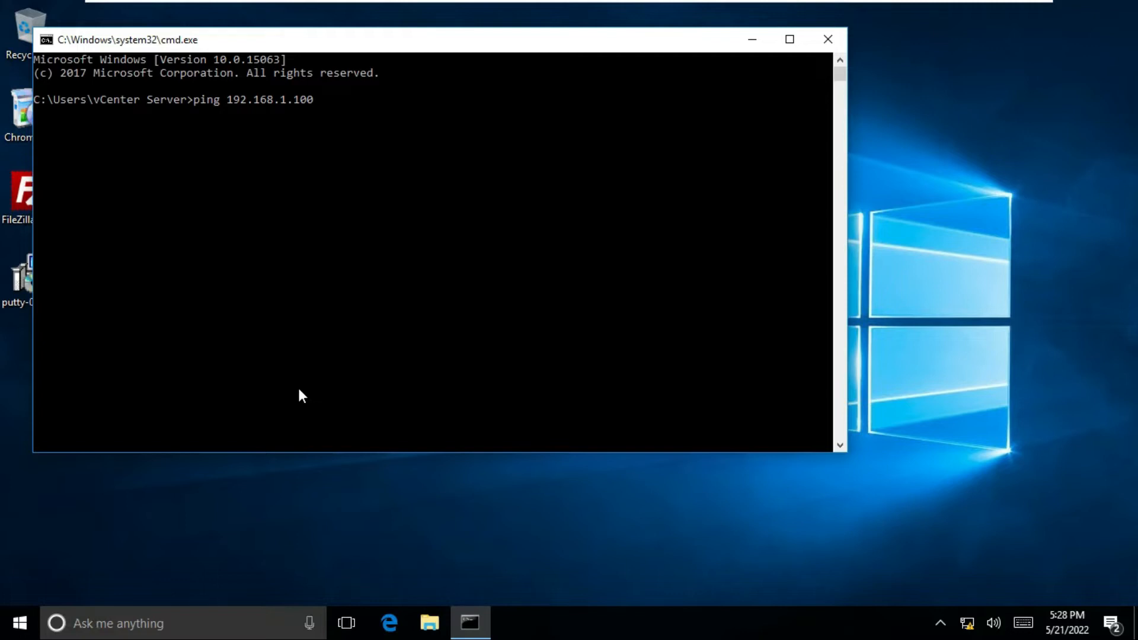
{"action": "key", "text": "Return"}
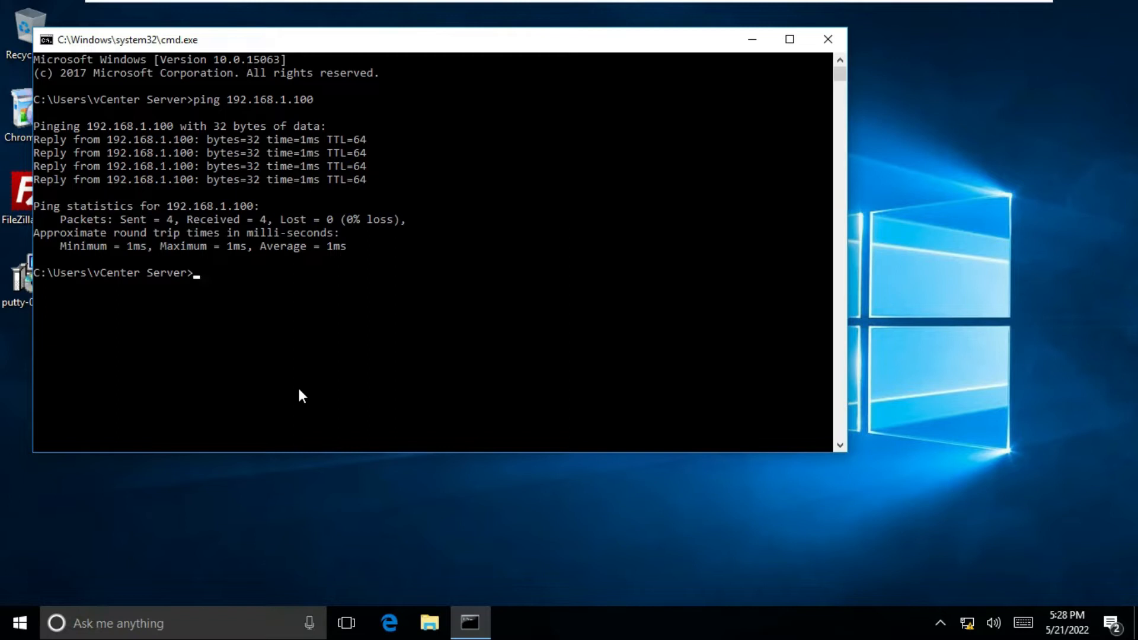
- Ping 192.168.1.10 by editing the previous command, then exit full-screen
{"action": "key", "text": "Up"}
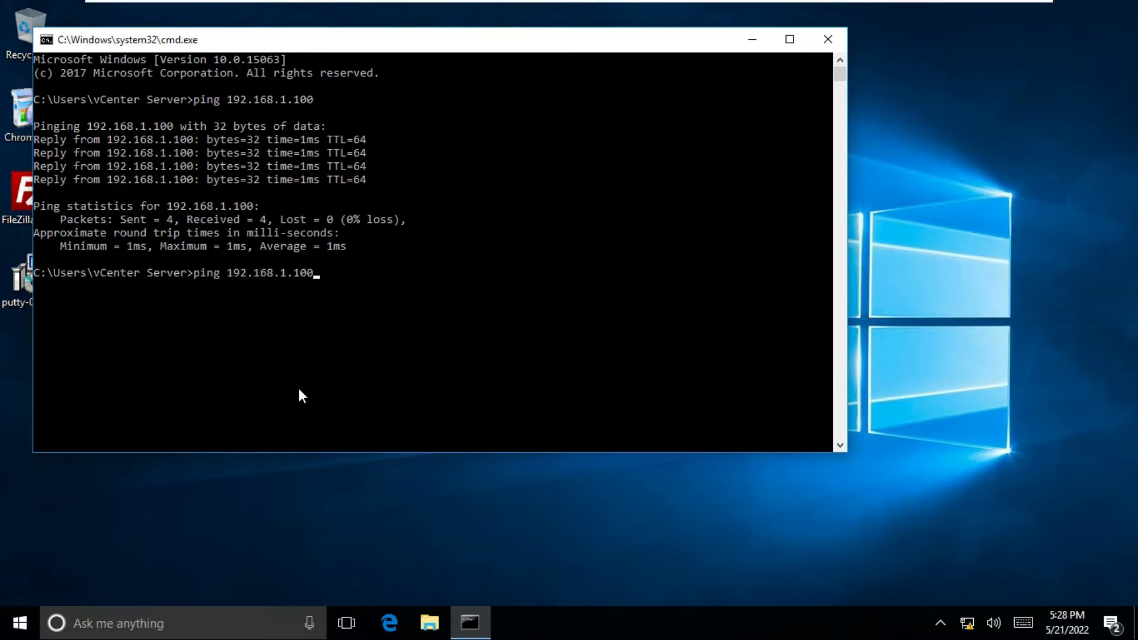
{"action": "key", "text": "BackSpace"}
{"action": "key", "text": "Return"}
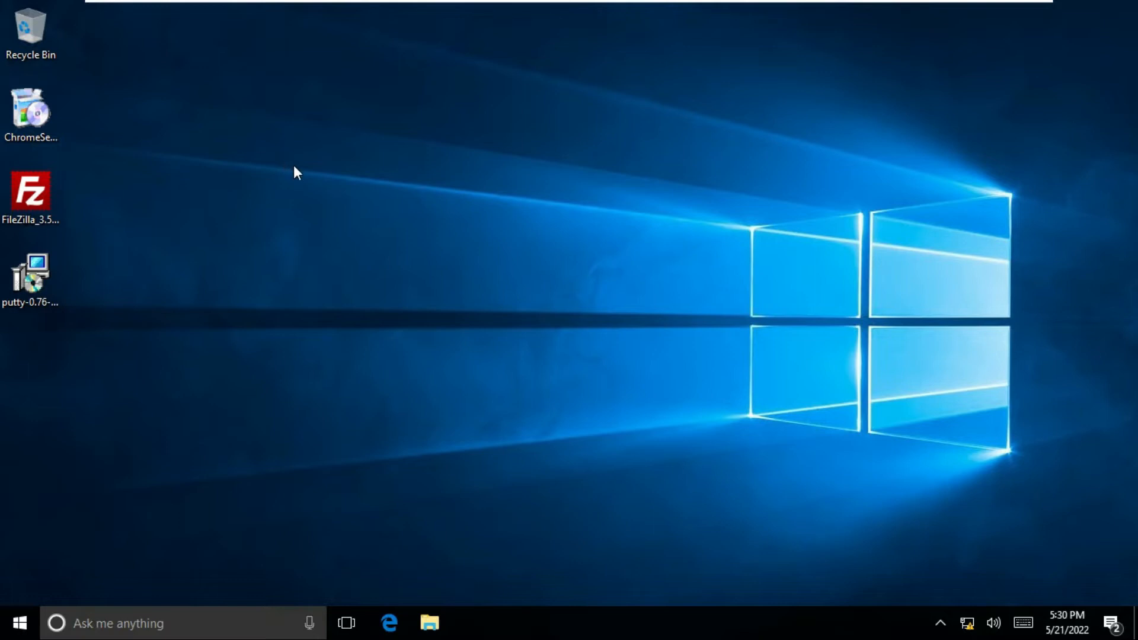
{"action": "key", "text": "ctrl+alt+Return"}
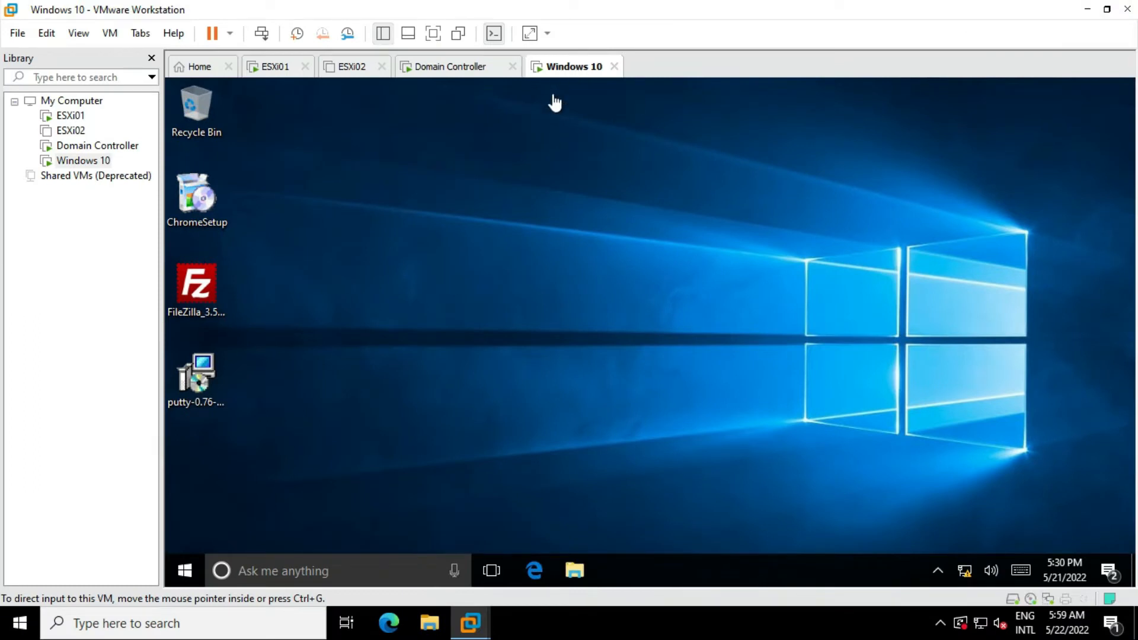
- Bring up the Windows 10 VM's settings at the CD/DVD (SATA) drive
{"action": "left_click", "coordinate": [104, 35]}
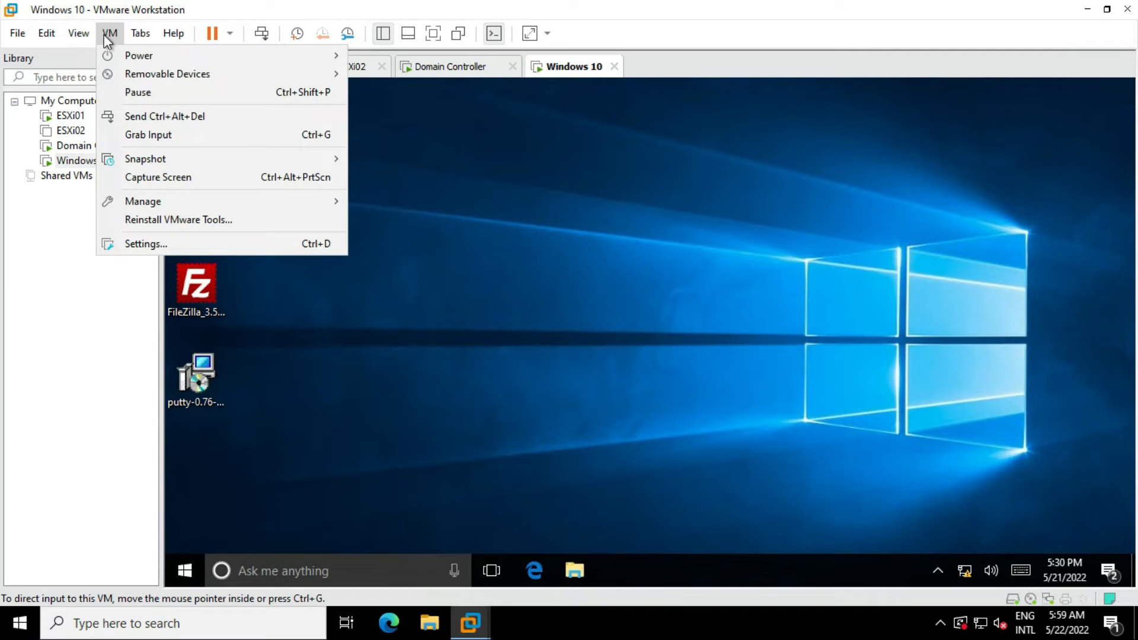
{"action": "left_click", "coordinate": [145, 244]}
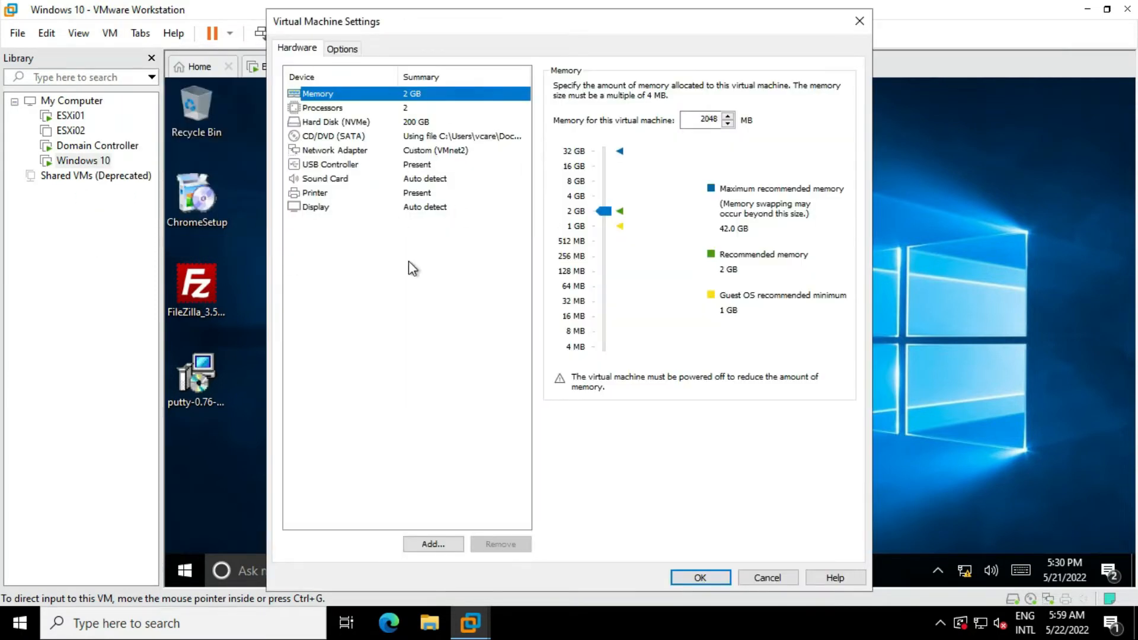
{"action": "left_click", "coordinate": [860, 21]}
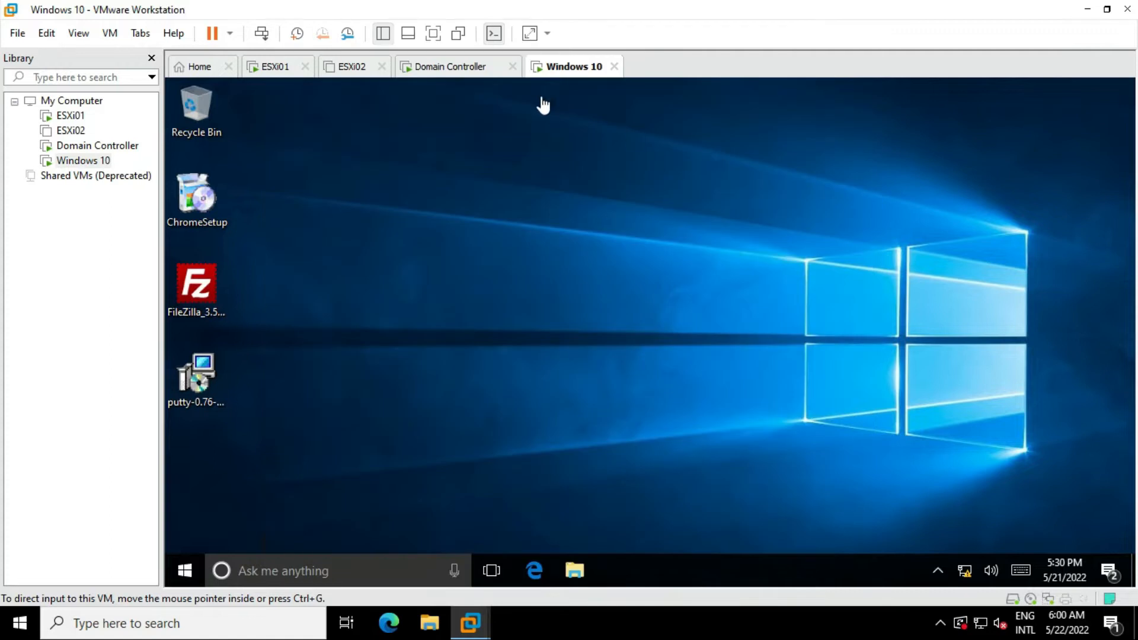
{"action": "right_click", "coordinate": [562, 69]}
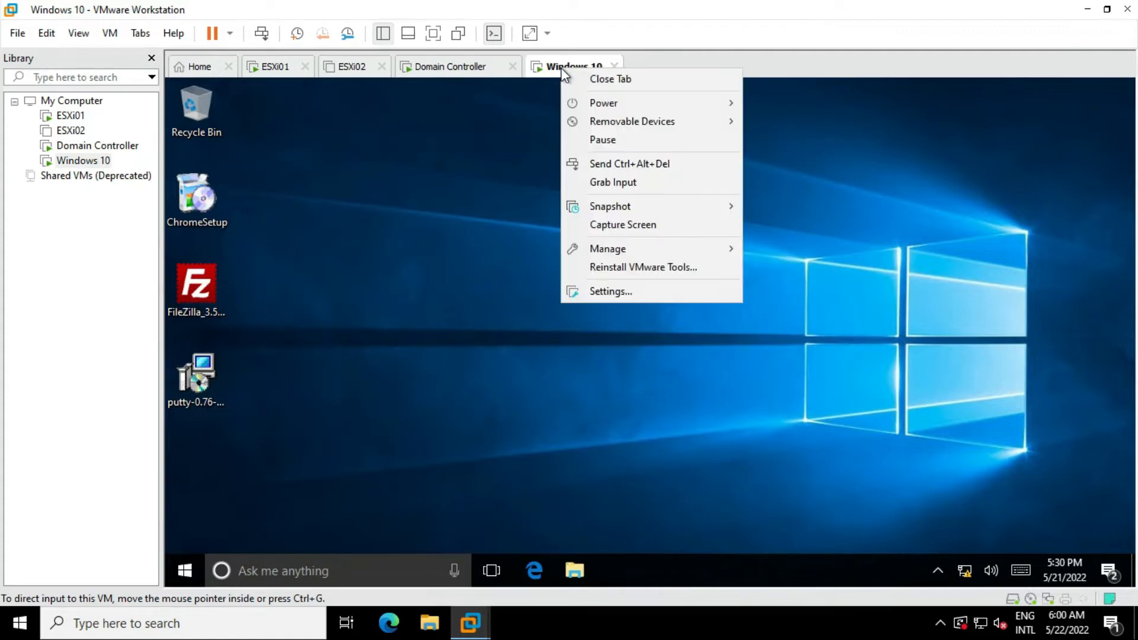
{"action": "left_click", "coordinate": [616, 292]}
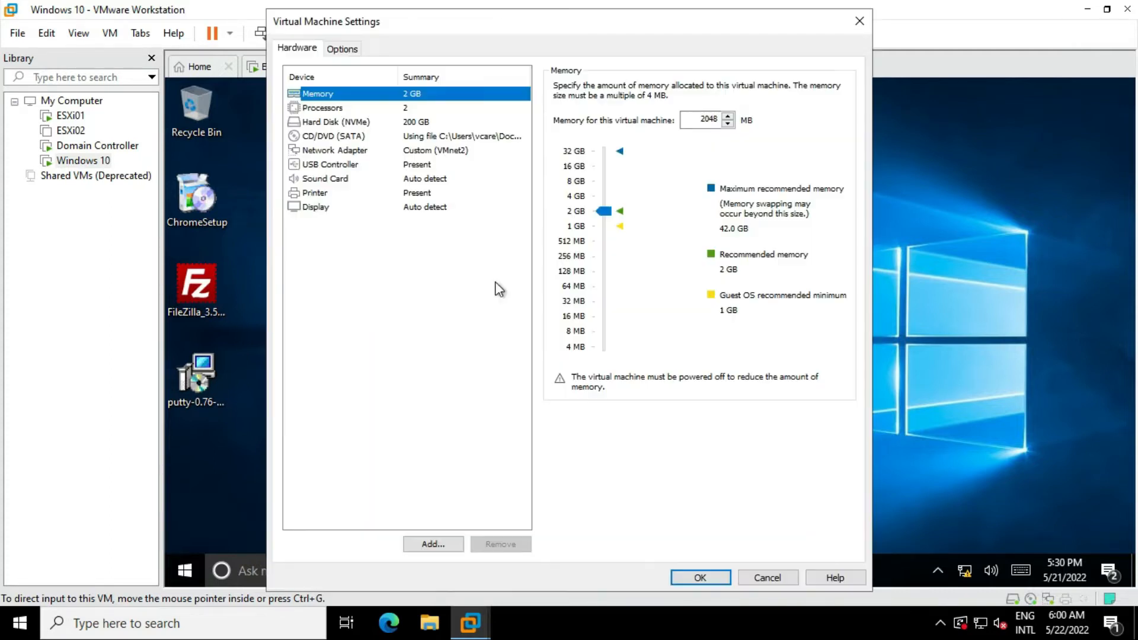
{"action": "left_click", "coordinate": [315, 138]}
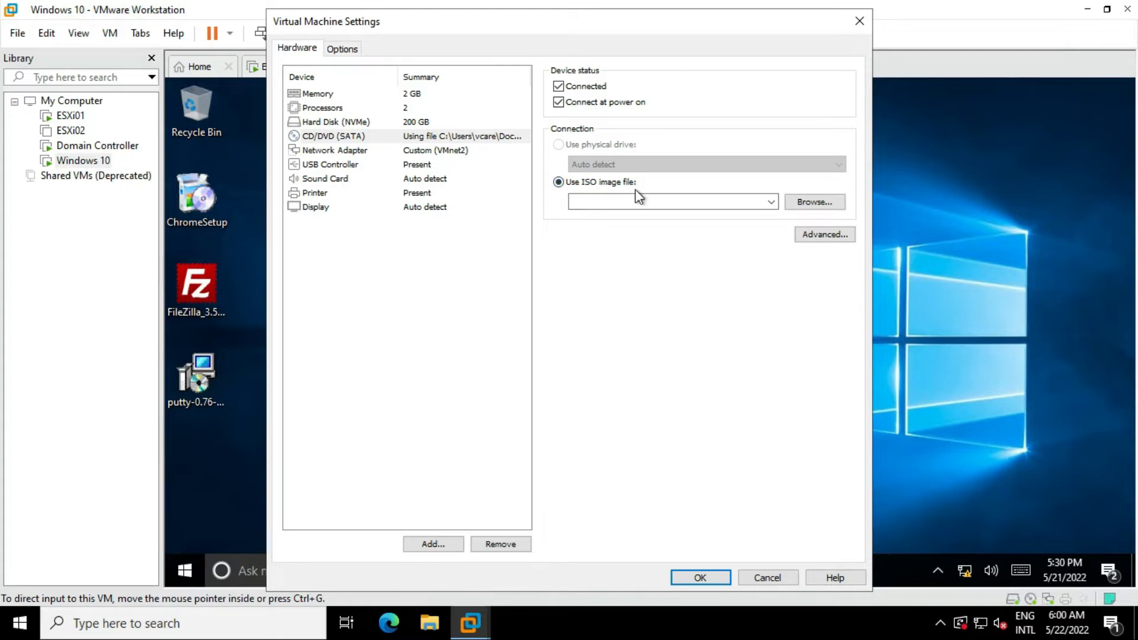
- Load the VMware-VCSA-all-7.0.3-18778458 ISO from Documents into the drive and apply
{"action": "left_click", "coordinate": [817, 202]}
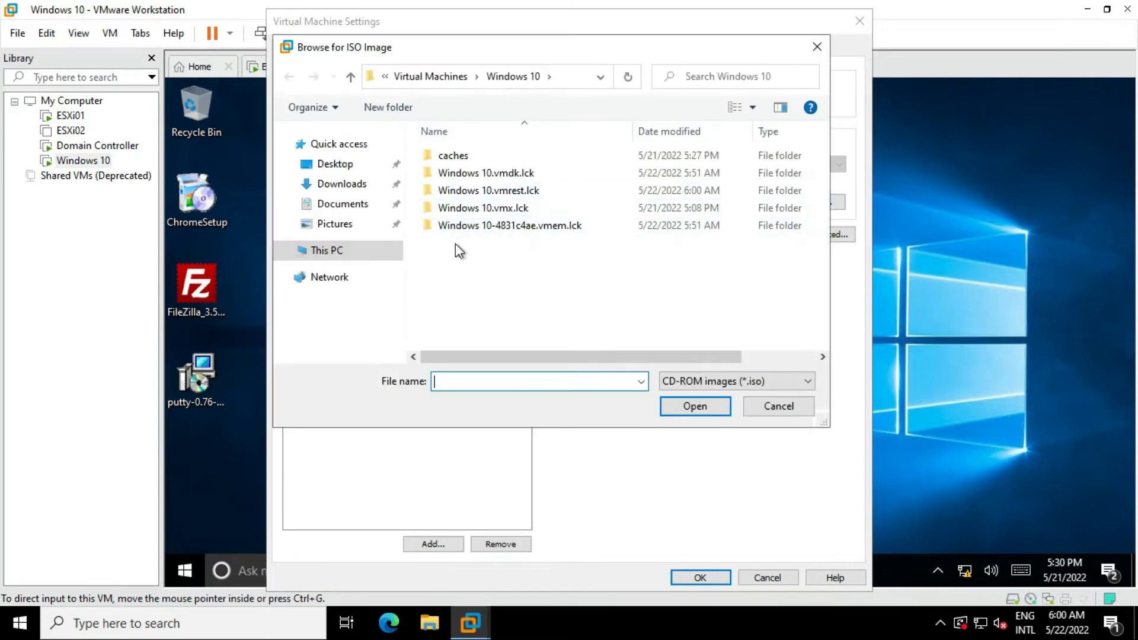
{"action": "left_click", "coordinate": [339, 205]}
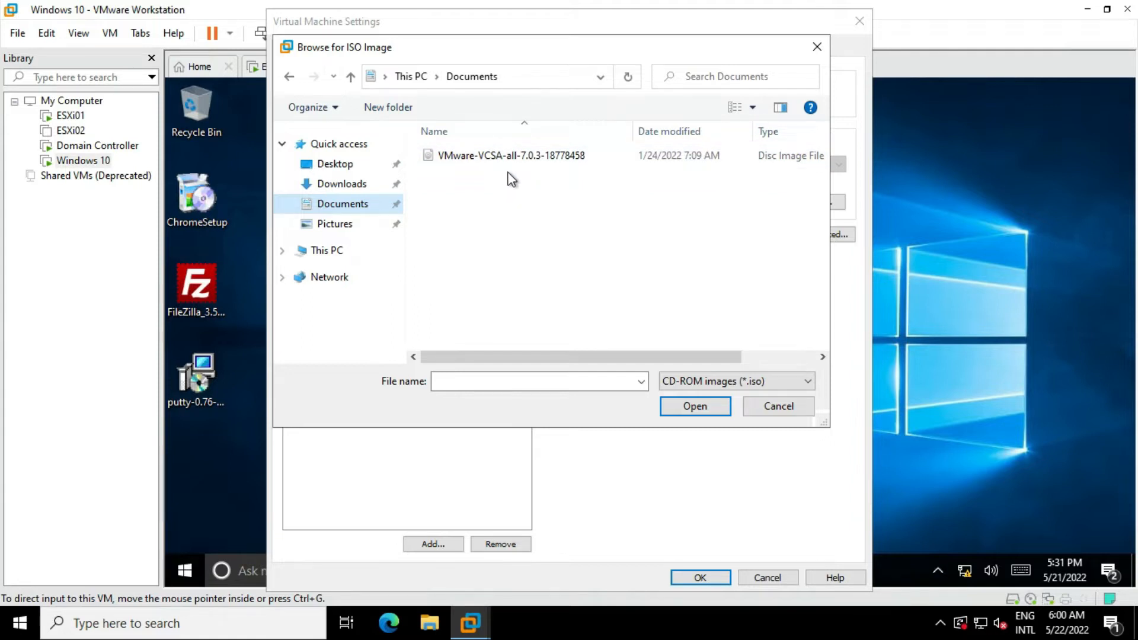
{"action": "left_click", "coordinate": [513, 156]}
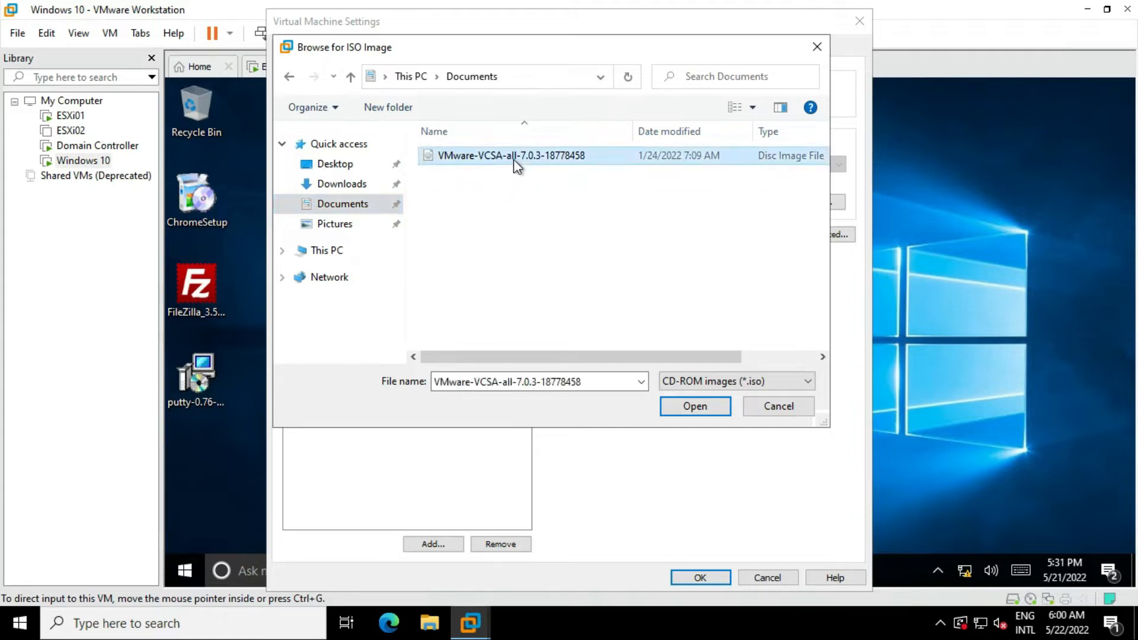
{"action": "left_click", "coordinate": [693, 409]}
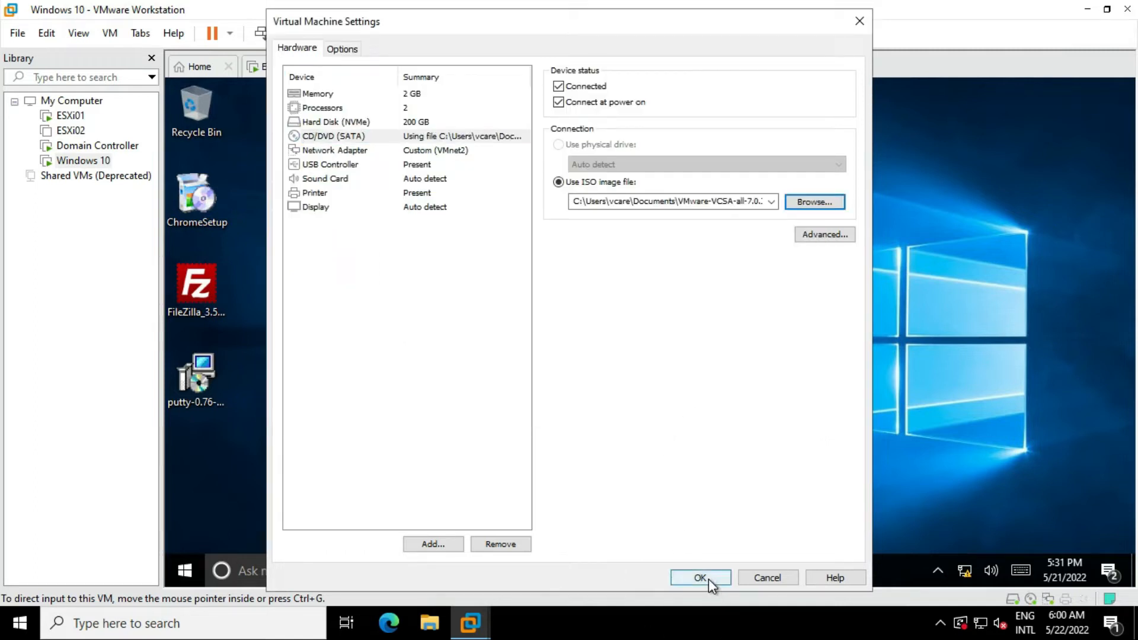
{"action": "left_click", "coordinate": [757, 578]}
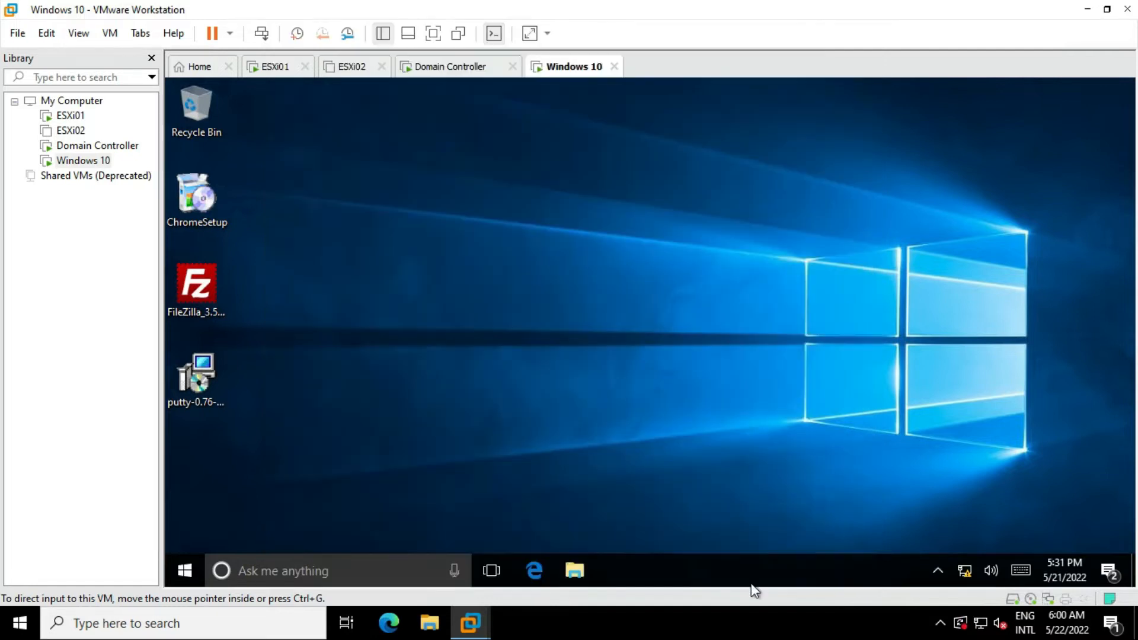
- Open the VCSA DVD in File Explorer and run installer from vcsa-ui-installer\win32
{"action": "right_click", "coordinate": [181, 570]}
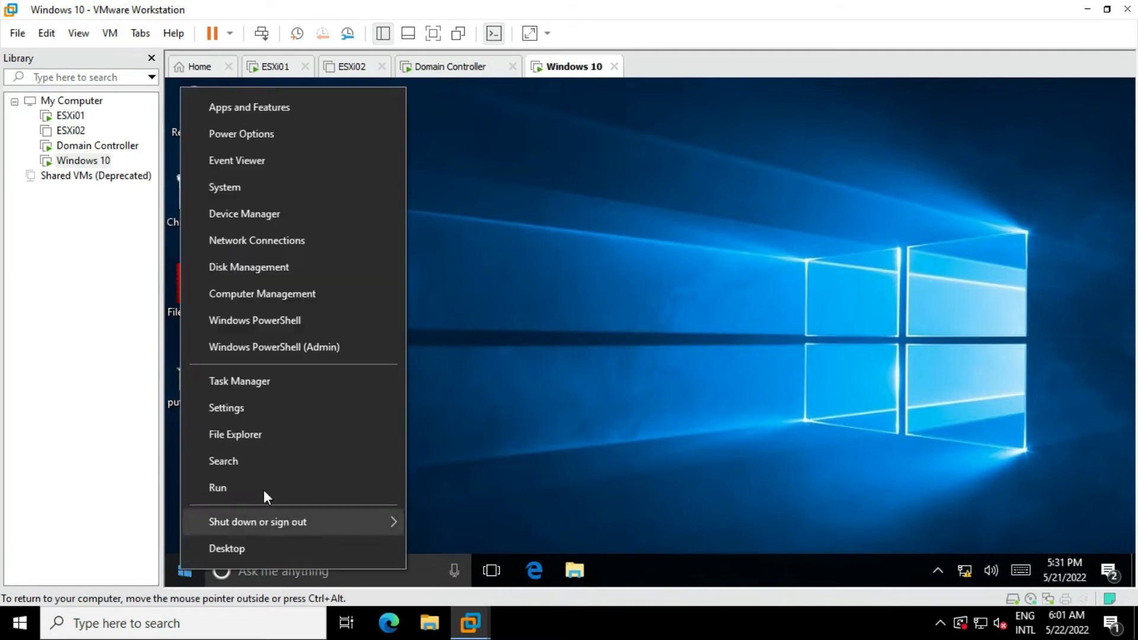
{"action": "left_click", "coordinate": [222, 434]}
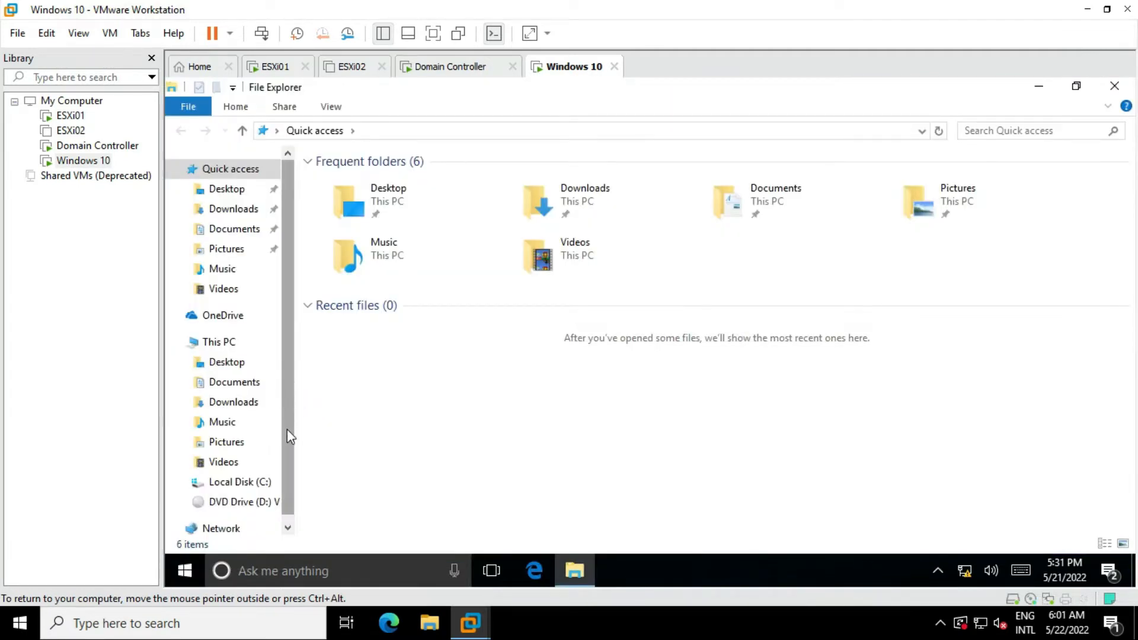
{"action": "scroll", "coordinate": [287, 429], "scroll_direction": "down", "scroll_amount": 1}
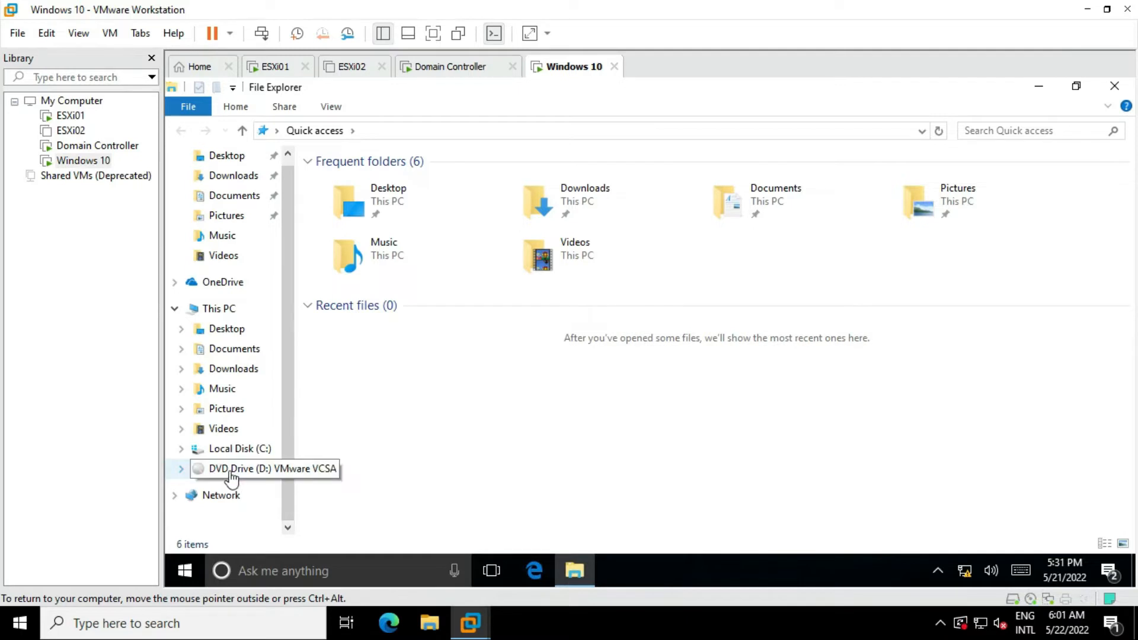
{"action": "left_click", "coordinate": [234, 476]}
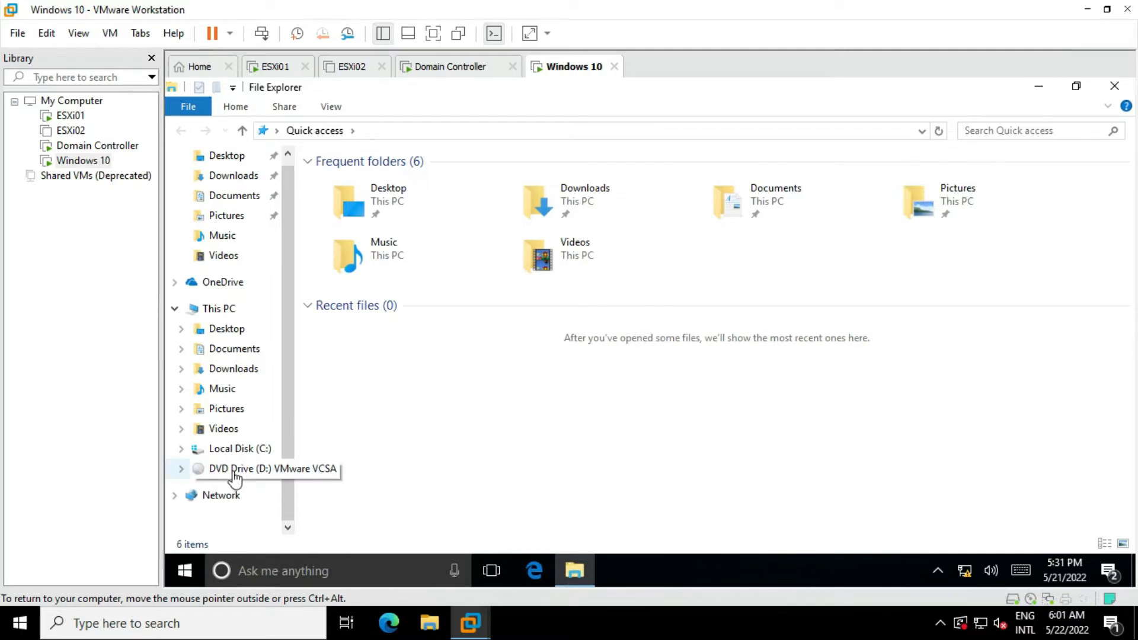
{"action": "key", "text": "ctrl+alt+Return"}
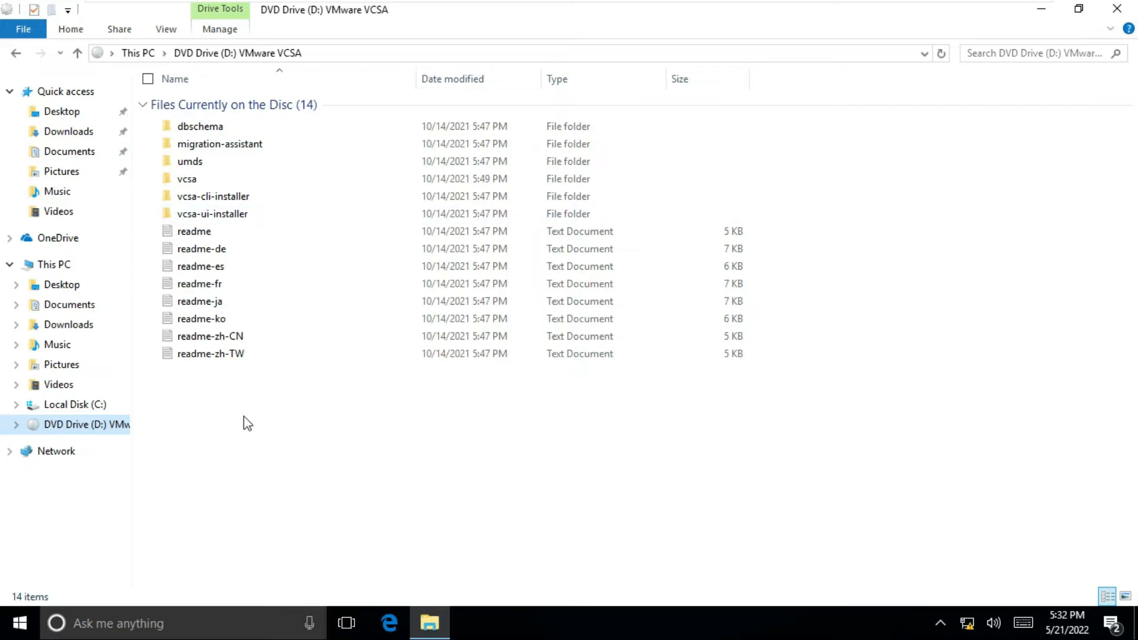
{"action": "double_click", "coordinate": [229, 215]}
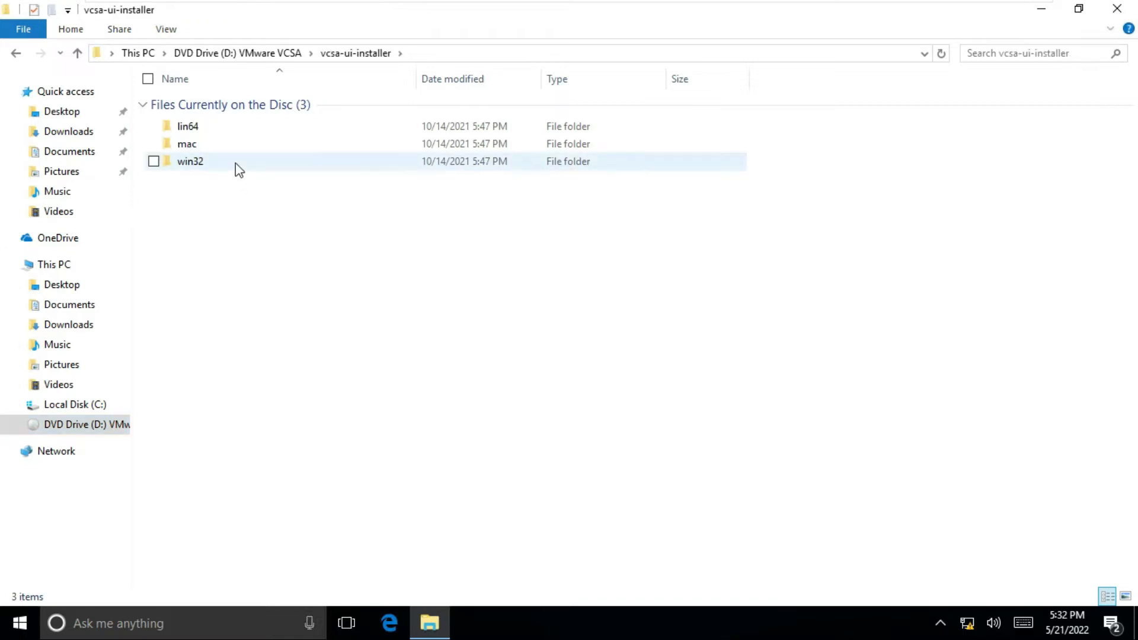
{"action": "double_click", "coordinate": [190, 163]}
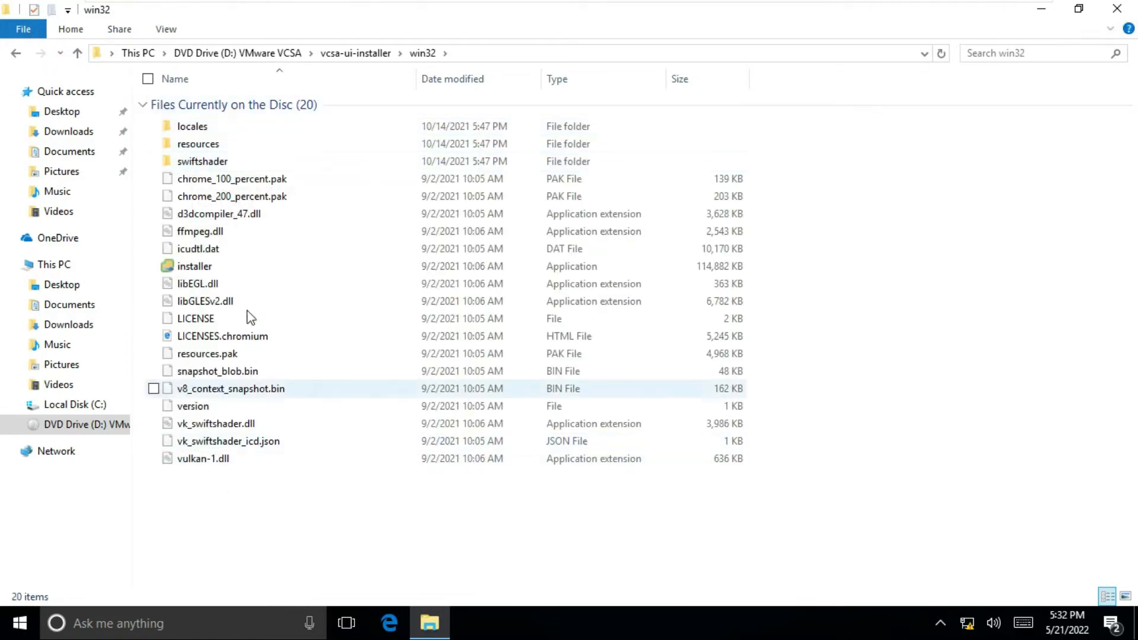
{"action": "double_click", "coordinate": [196, 271]}
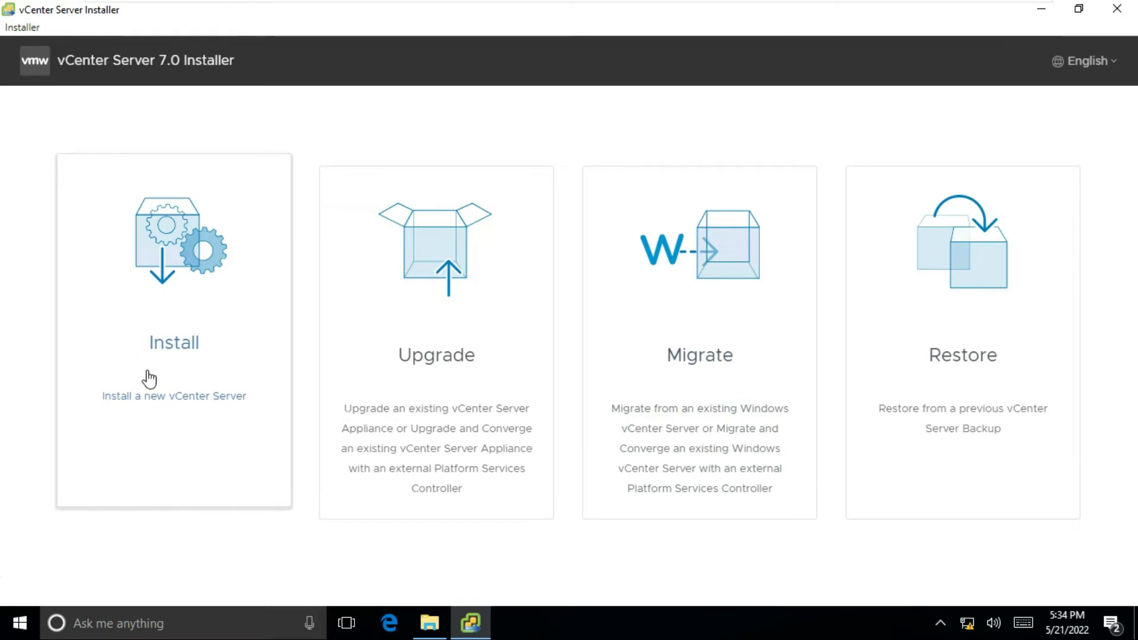
- Choose Install for a new vCenter Server and advance past the Stage 1 introduction
{"action": "left_click", "coordinate": [172, 351]}
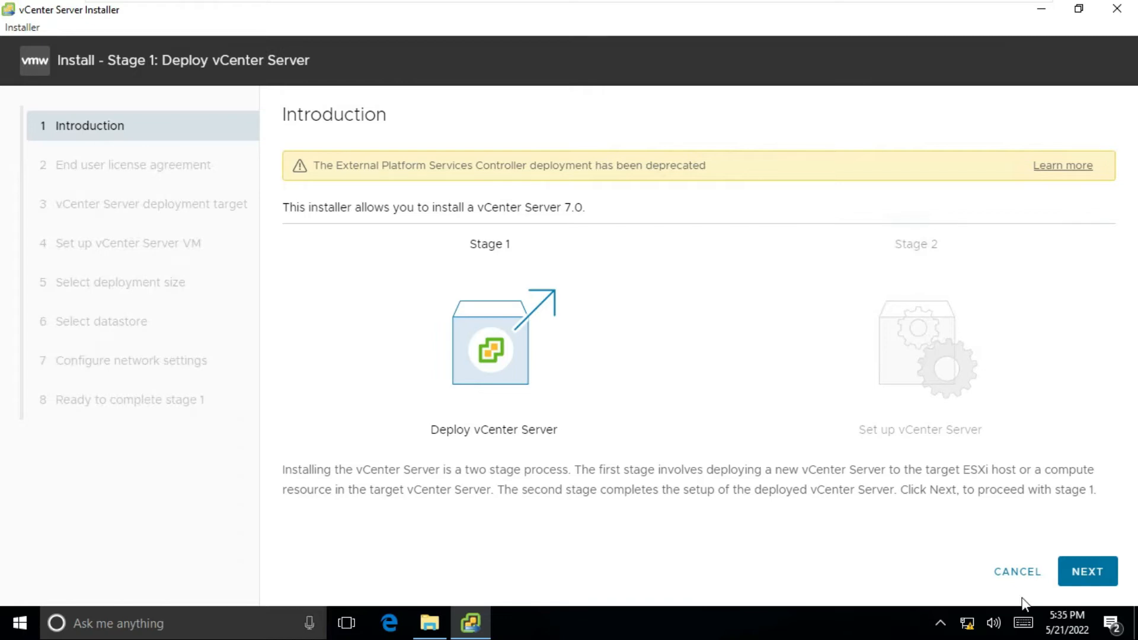
{"action": "left_click", "coordinate": [1076, 578]}
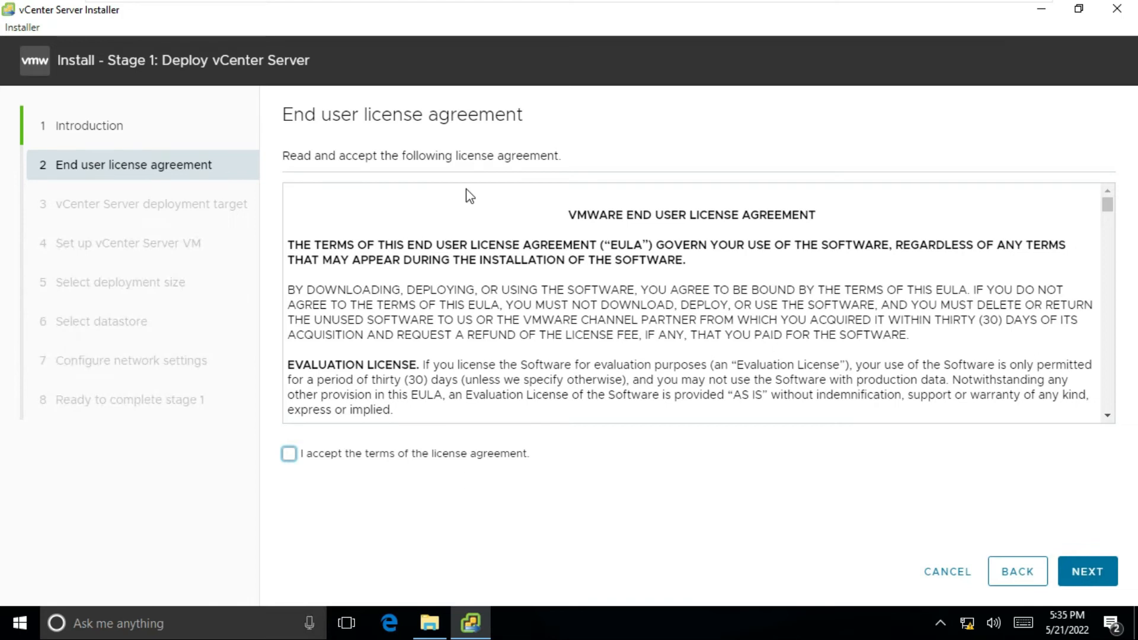
- Accept the license agreement terms and continue to the deployment target page
{"action": "left_click", "coordinate": [290, 457]}
{"action": "left_click", "coordinate": [1078, 576]}
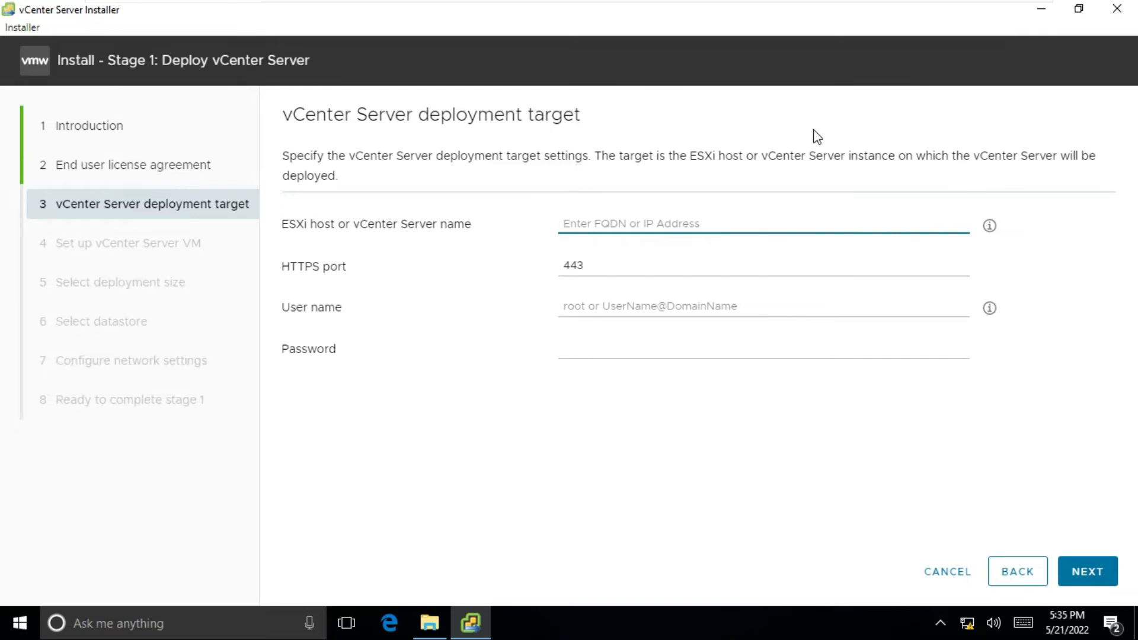
- Connect to ESXi host 192.168.1.100 as root with its password and accept its certificate
{"action": "type", "text": "192.1"}
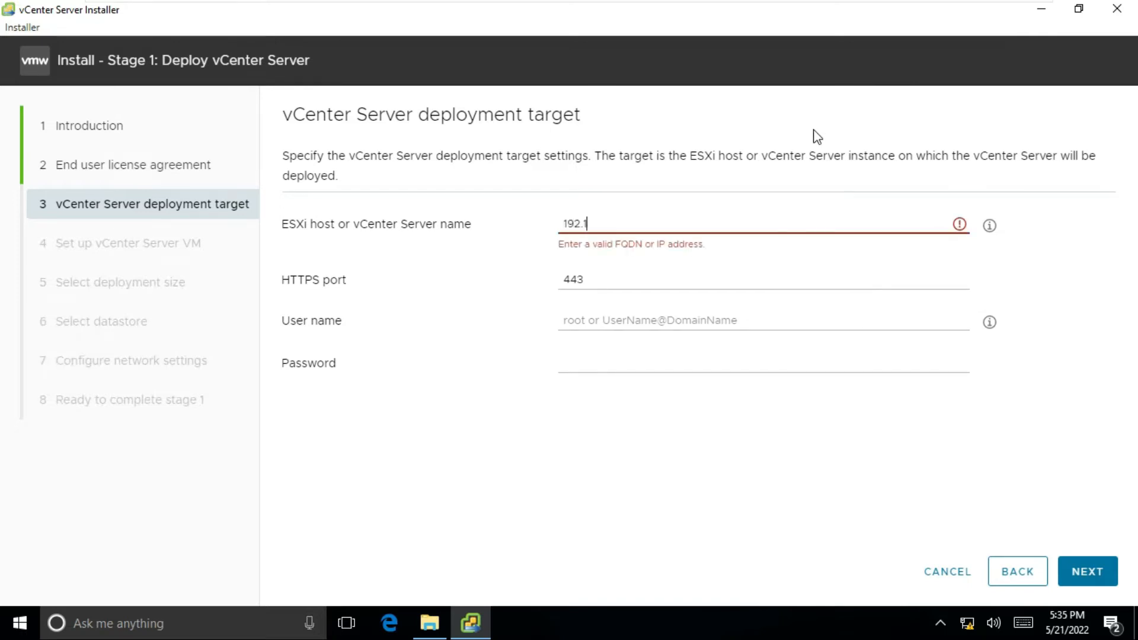
{"action": "type", "text": "68.1.100"}
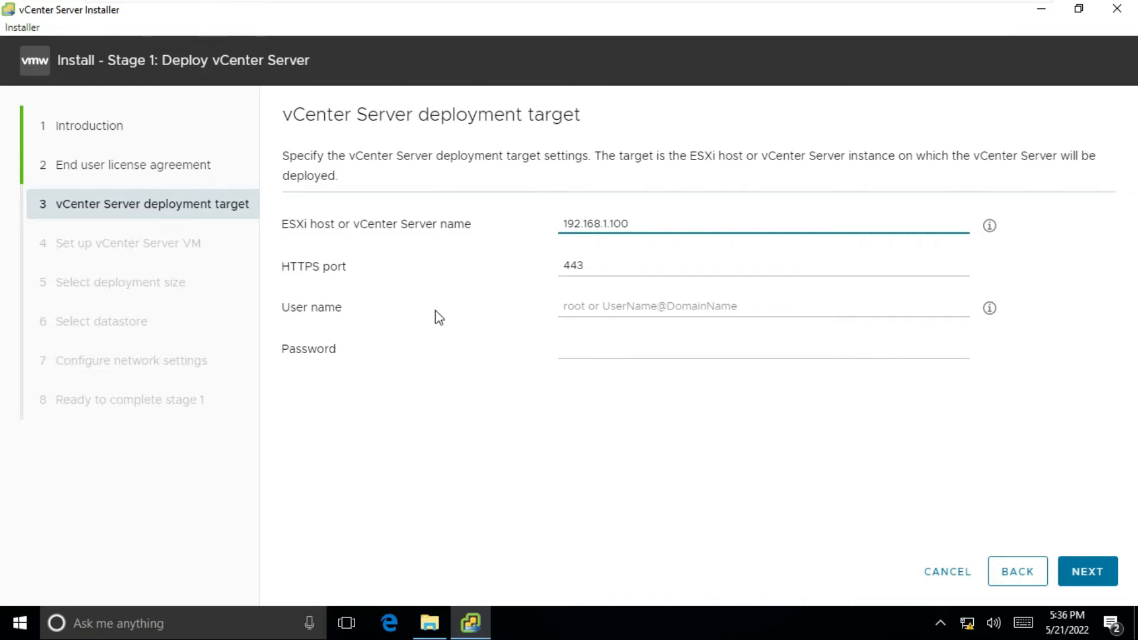
{"action": "left_click", "coordinate": [650, 306]}
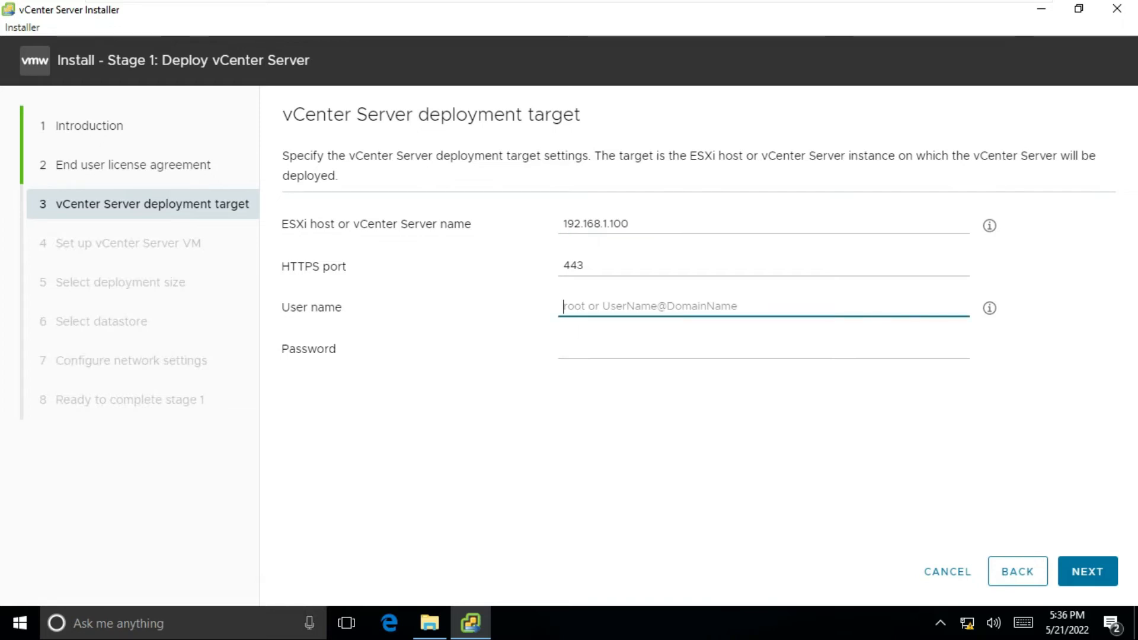
{"action": "type", "text": "root"}
{"action": "key", "text": "Tab"}
{"action": "key", "text": "ctrl+v"}
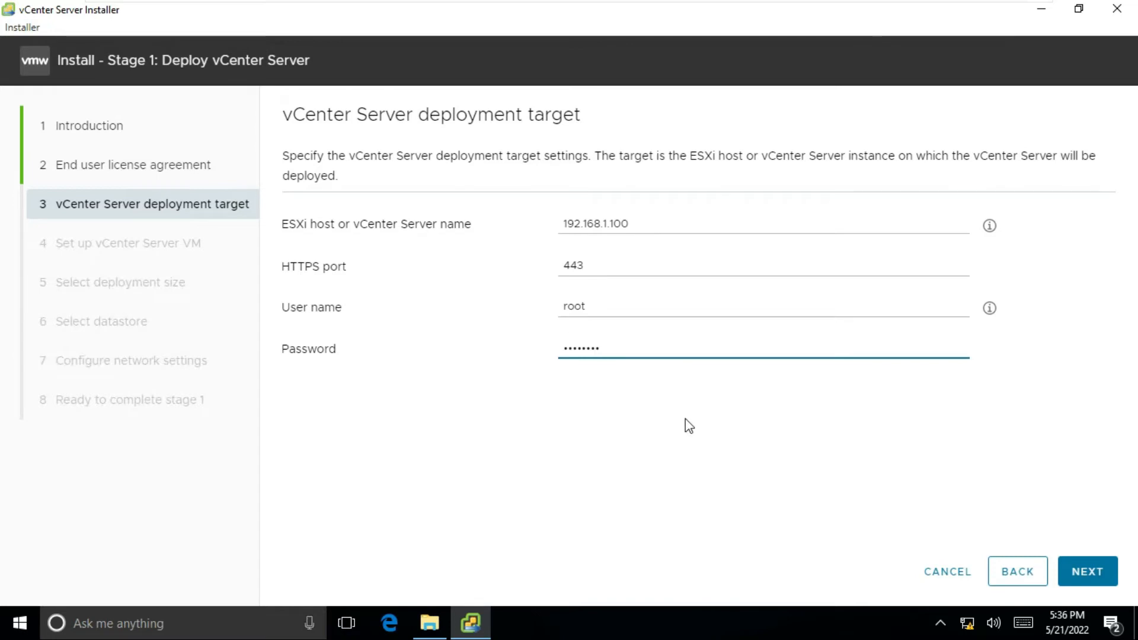
{"action": "left_click", "coordinate": [1082, 570]}
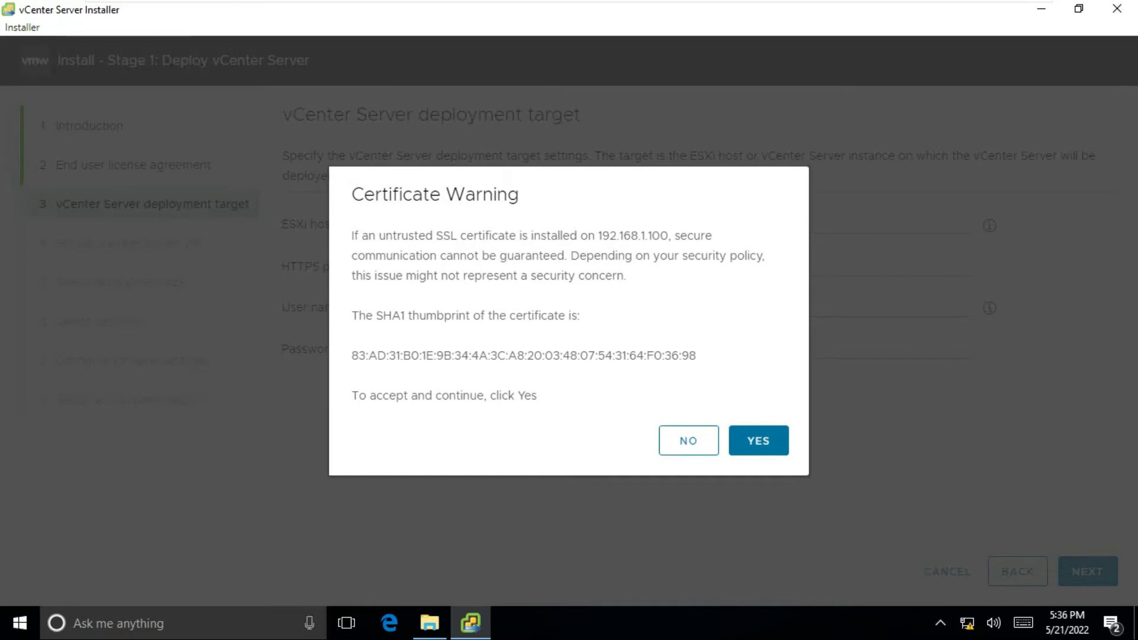
{"action": "left_click", "coordinate": [766, 452]}
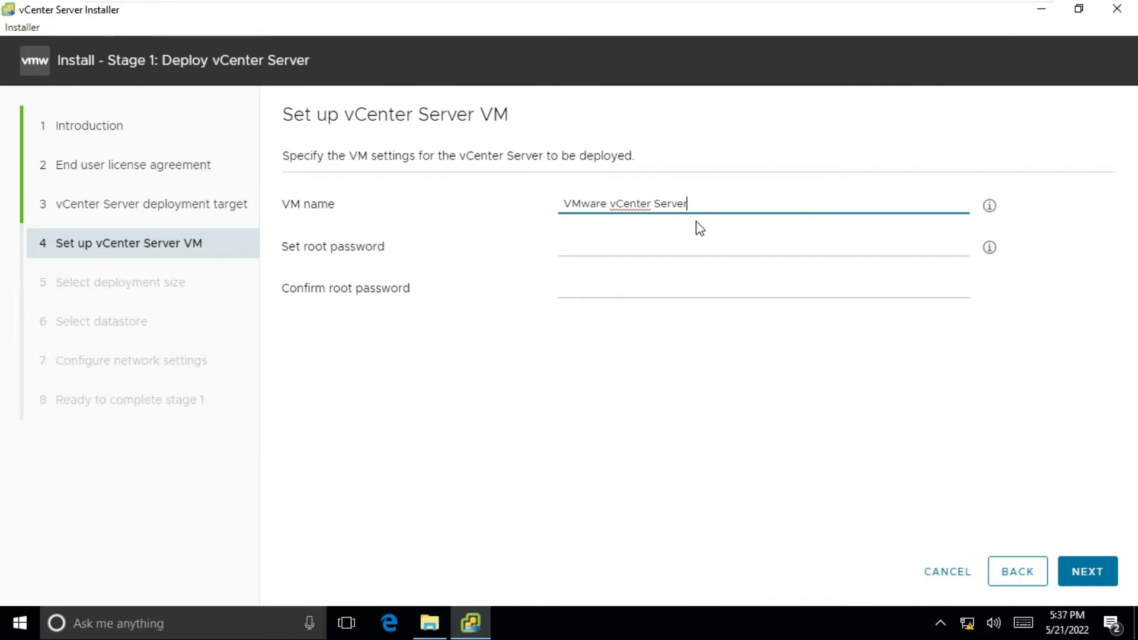
- Rename the appliance VM to vcsa and enter its root password
{"action": "left_click_drag", "start_coordinate": [688, 204], "coordinate": [554, 203]}
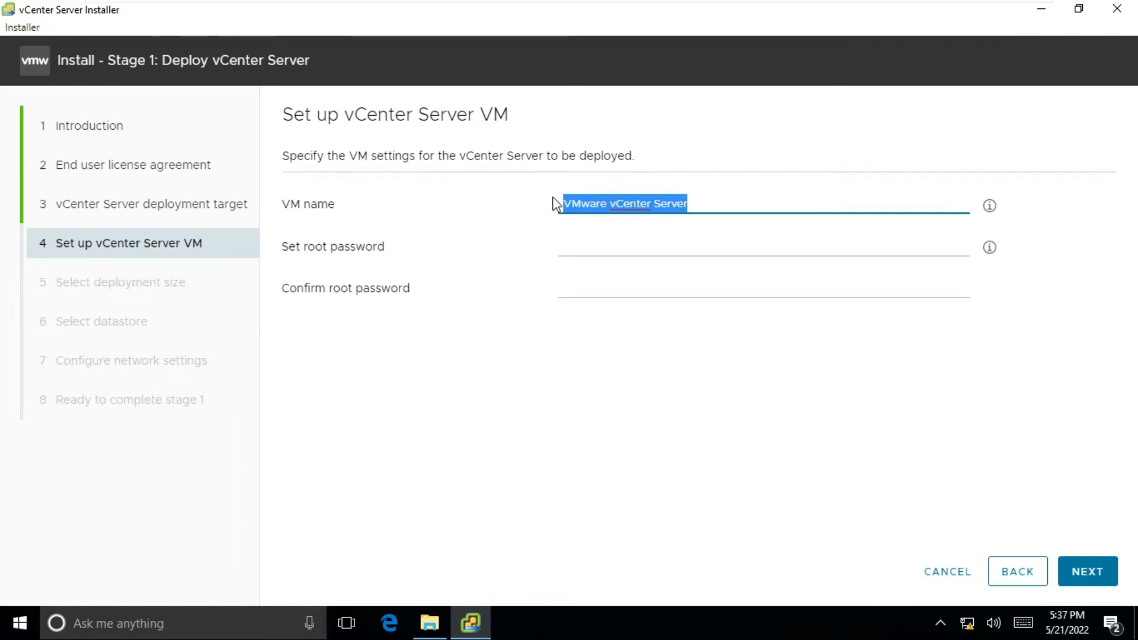
{"action": "type", "text": "vcsa"}
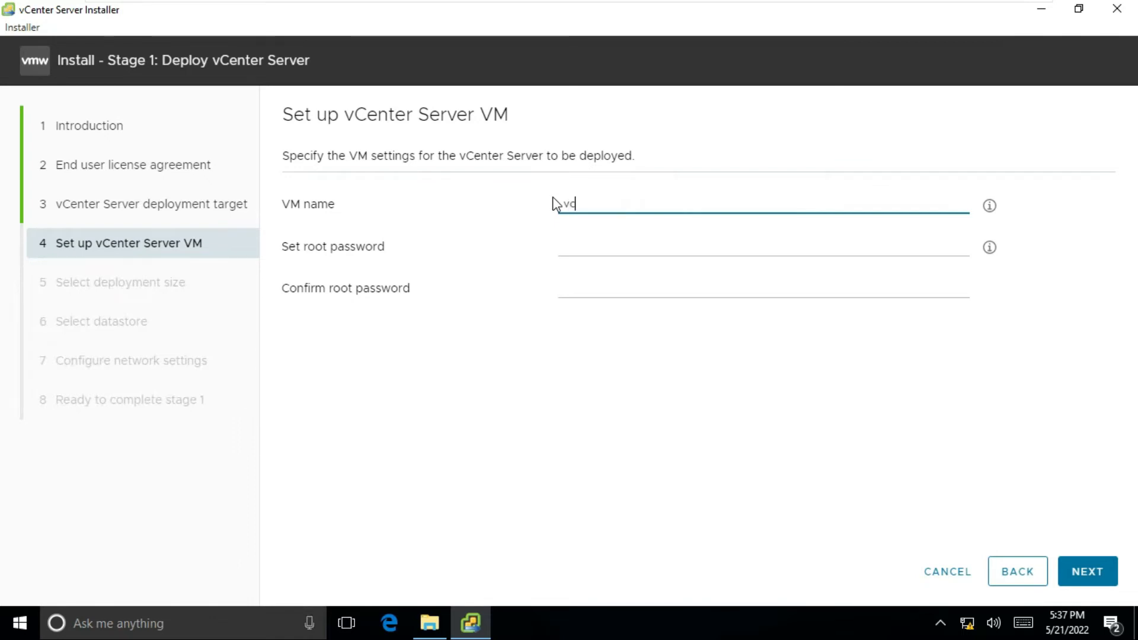
{"action": "key", "text": "Tab"}
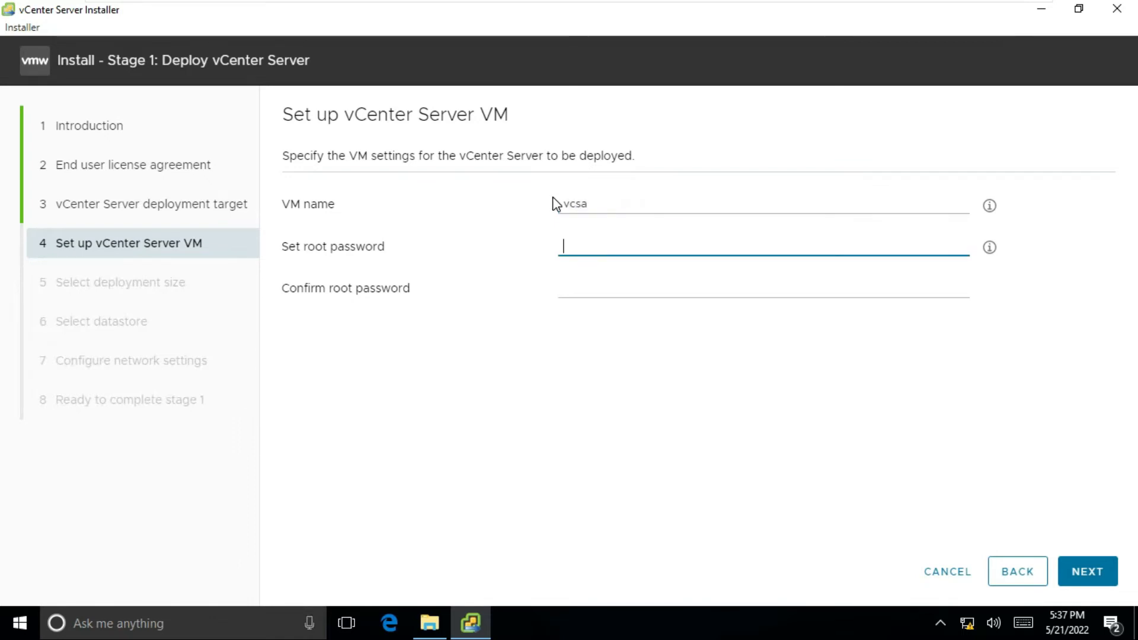
{"action": "type", "text": "V"}
{"action": "type", "text": "M"}
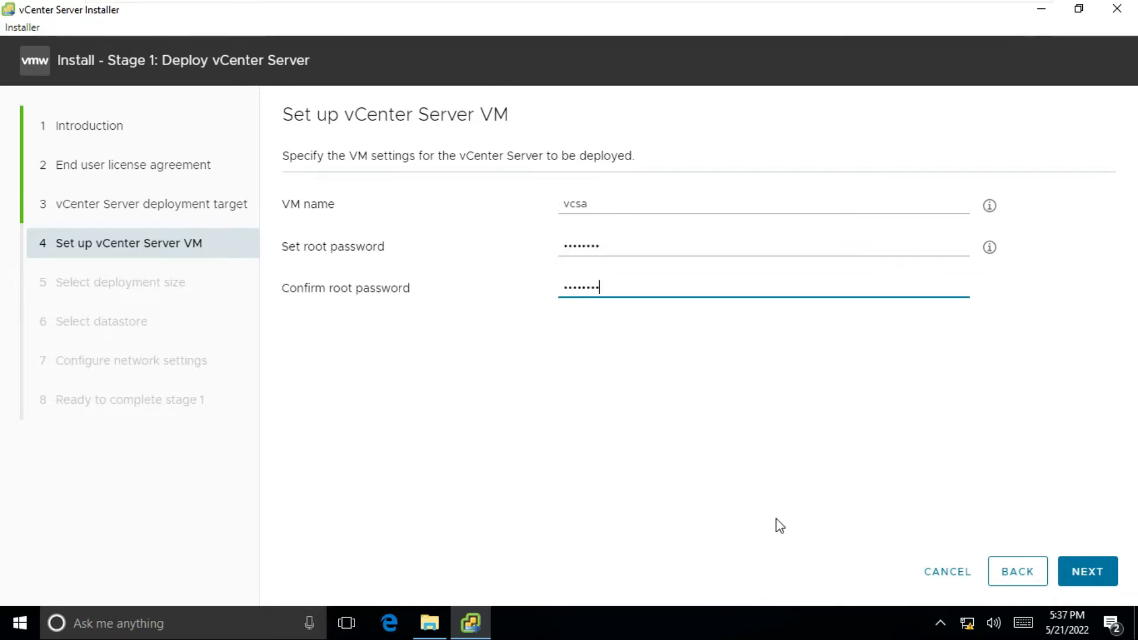
{"action": "left_click", "coordinate": [1091, 572]}
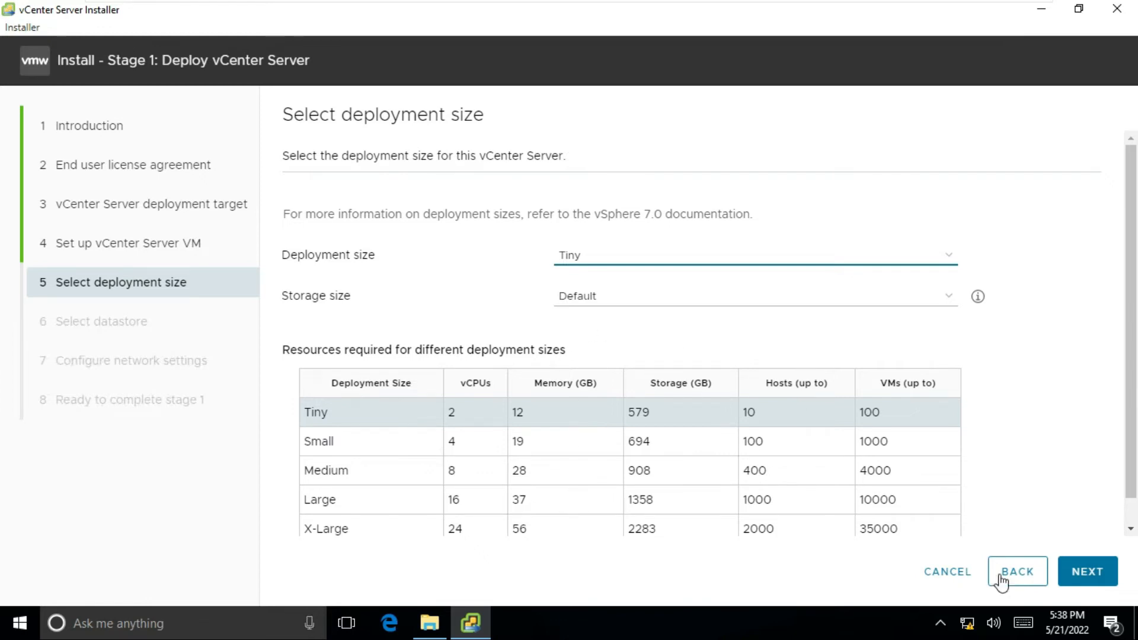
- Keep the Tiny deployment size and store the appliance on datastore1 with thin disk mode
{"action": "left_click", "coordinate": [1074, 573]}
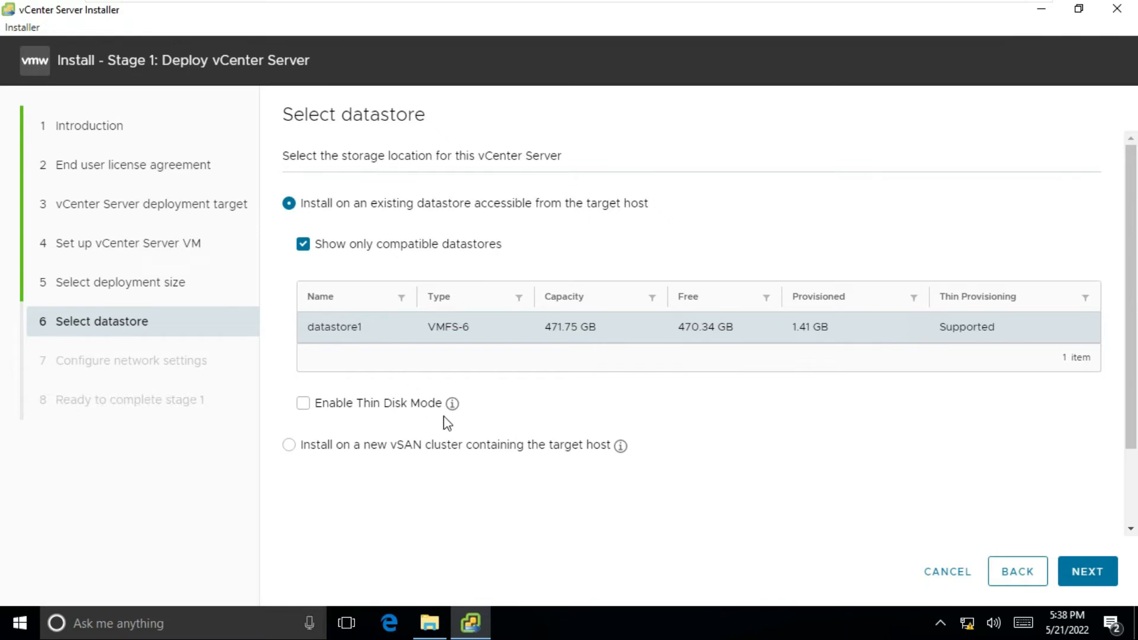
{"action": "mouse_move", "coordinate": [453, 405]}
{"action": "left_click", "coordinate": [302, 403]}
{"action": "left_click", "coordinate": [1079, 577]}
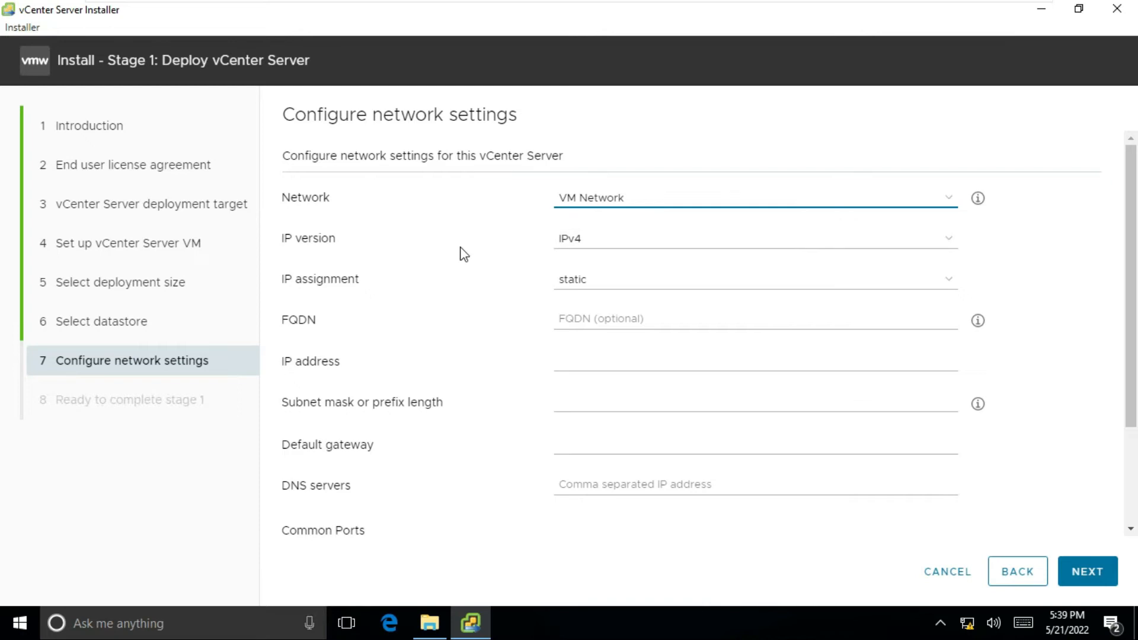
{"action": "left_click", "coordinate": [568, 243]}
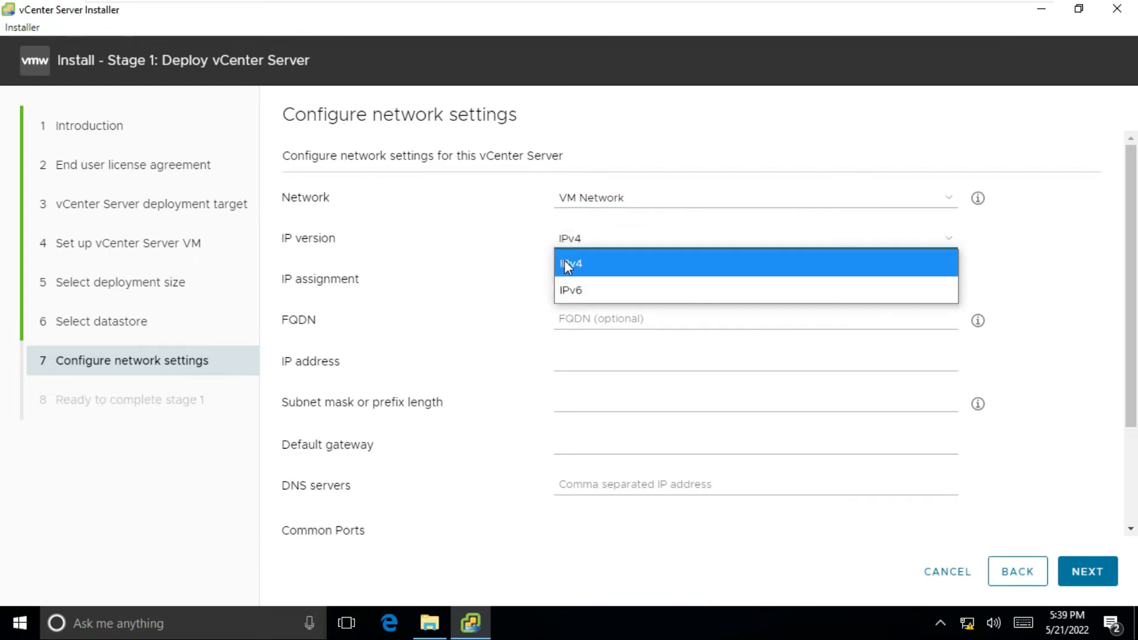
- Select IPv4 as the network IP version
{"action": "left_click", "coordinate": [575, 263]}
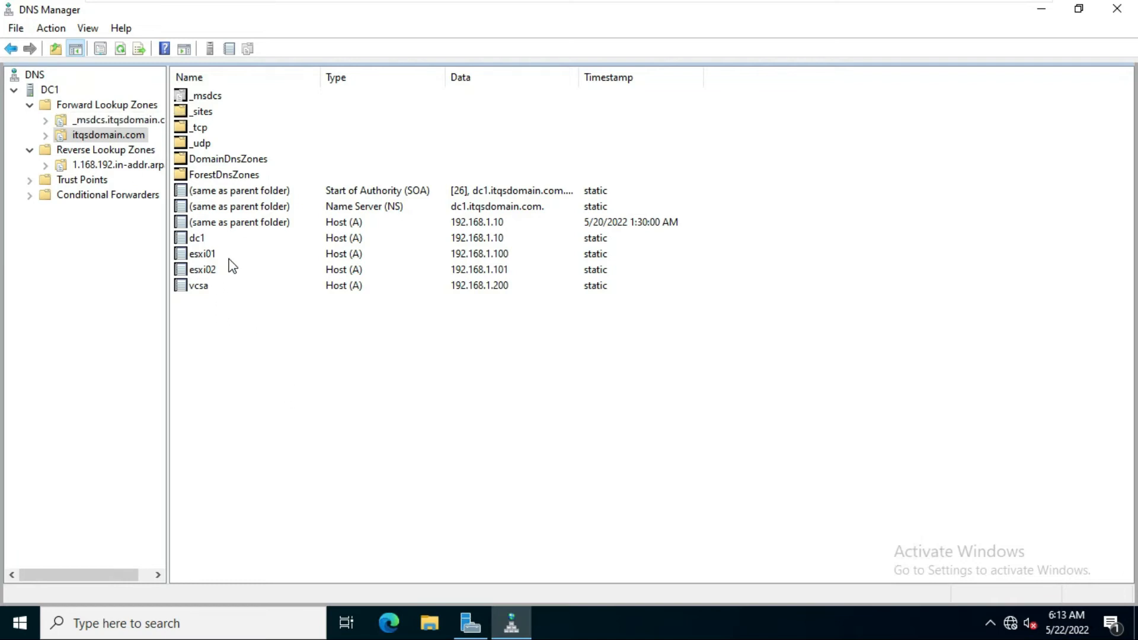
- Open the vcsa Host (A) record, confirm its FQDN reads vcsa.itqsdomain.com, and cancel without changes
{"action": "double_click", "coordinate": [203, 287]}
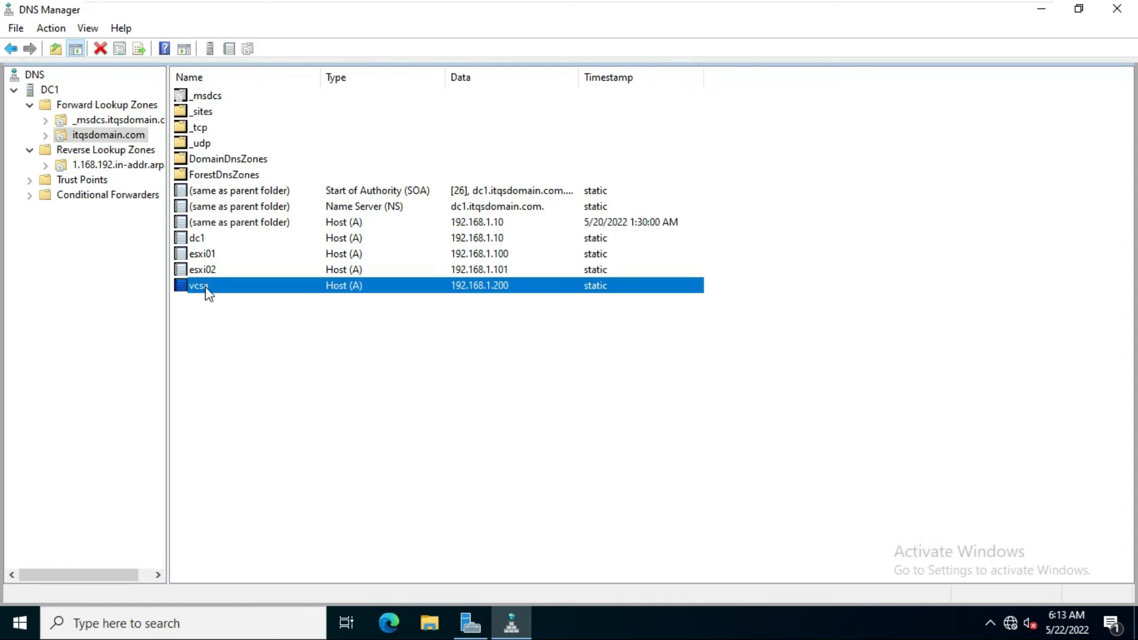
{"action": "left_click_drag", "start_coordinate": [507, 234], "coordinate": [422, 234]}
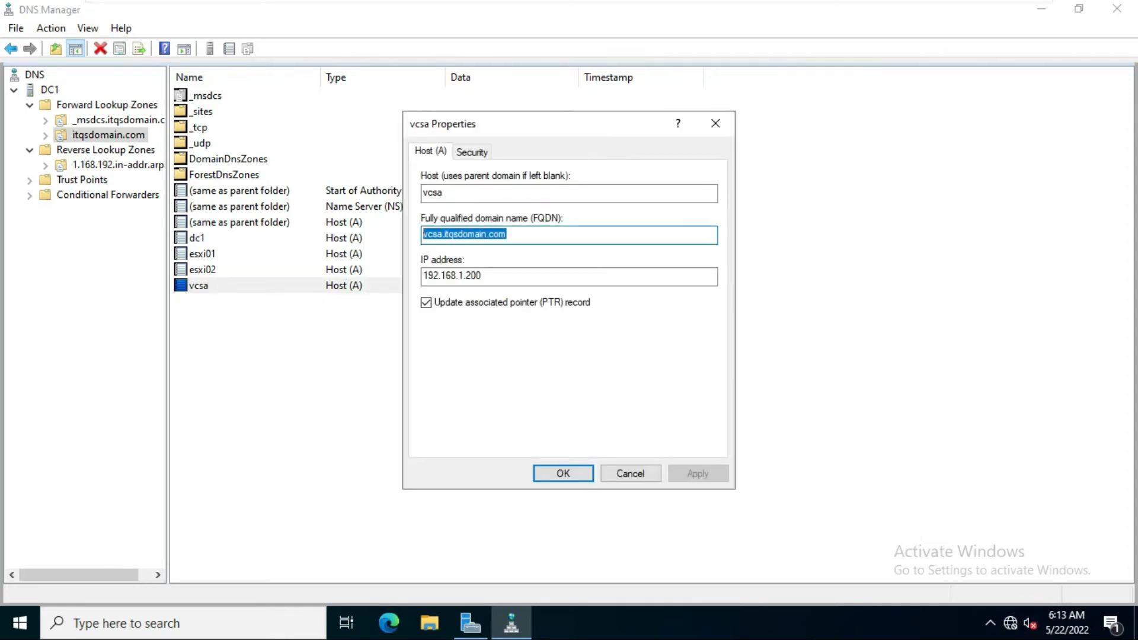
{"action": "left_click", "coordinate": [508, 235]}
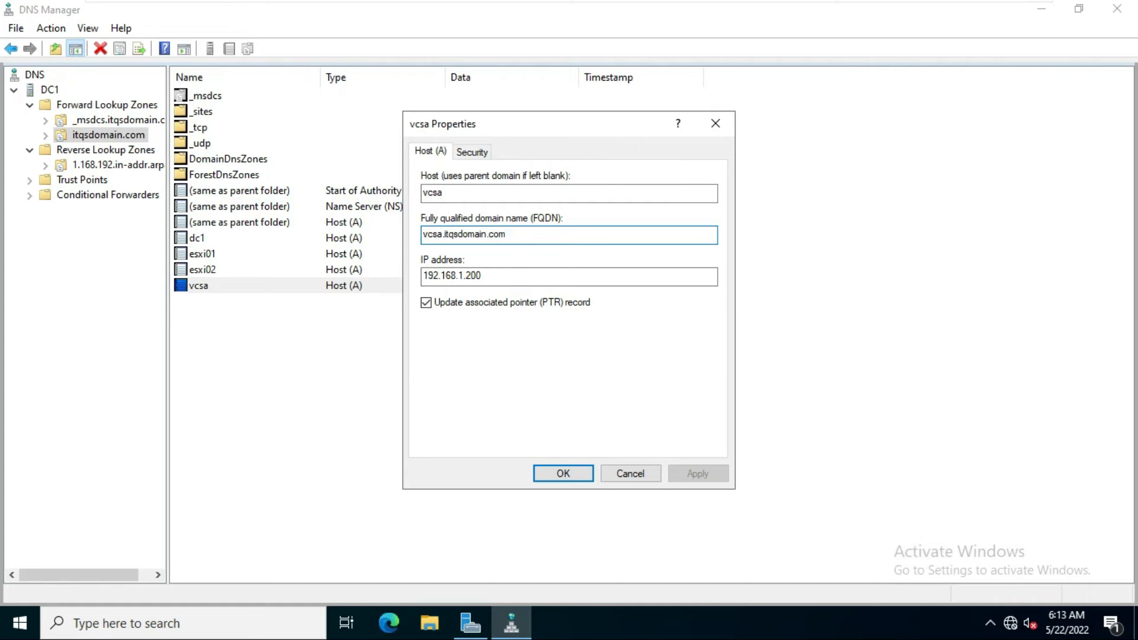
{"action": "left_click_drag", "start_coordinate": [508, 235], "coordinate": [422, 236]}
{"action": "left_click", "coordinate": [631, 478]}
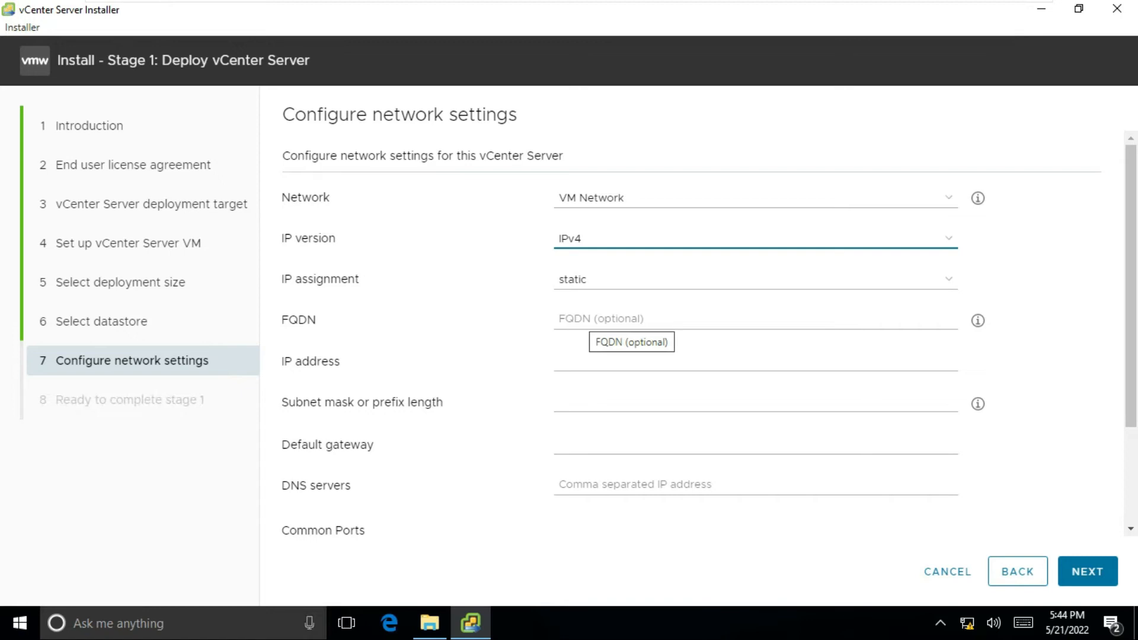
- Enter appliance IP address 192.168.1.200 and subnet mask 255.255.255.0
{"action": "left_click", "coordinate": [593, 320]}
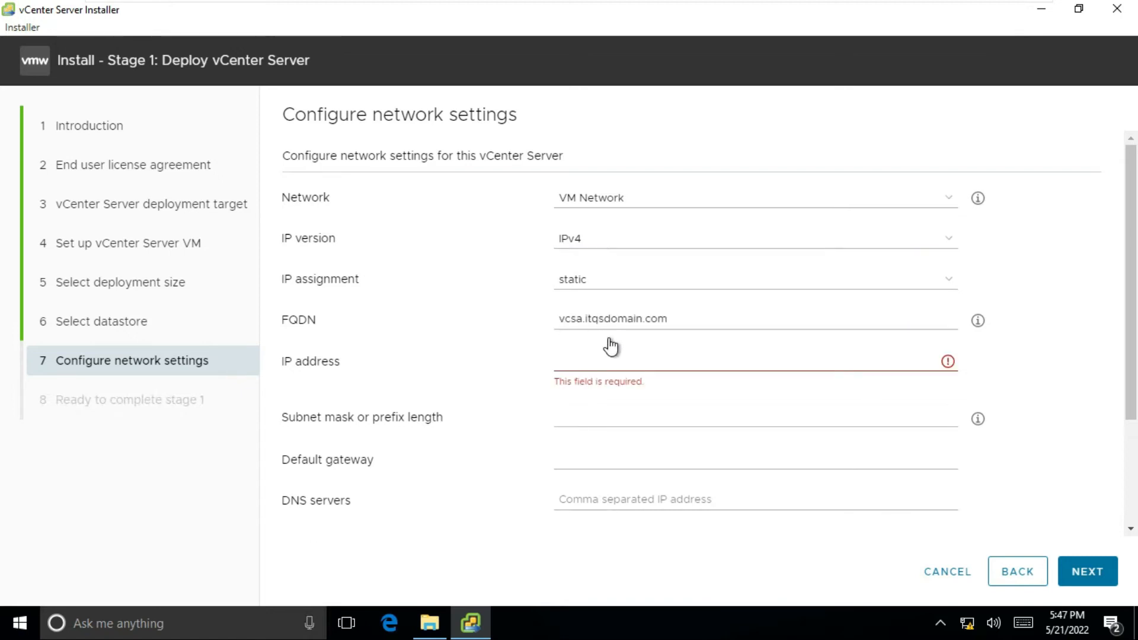
{"action": "left_click", "coordinate": [572, 365]}
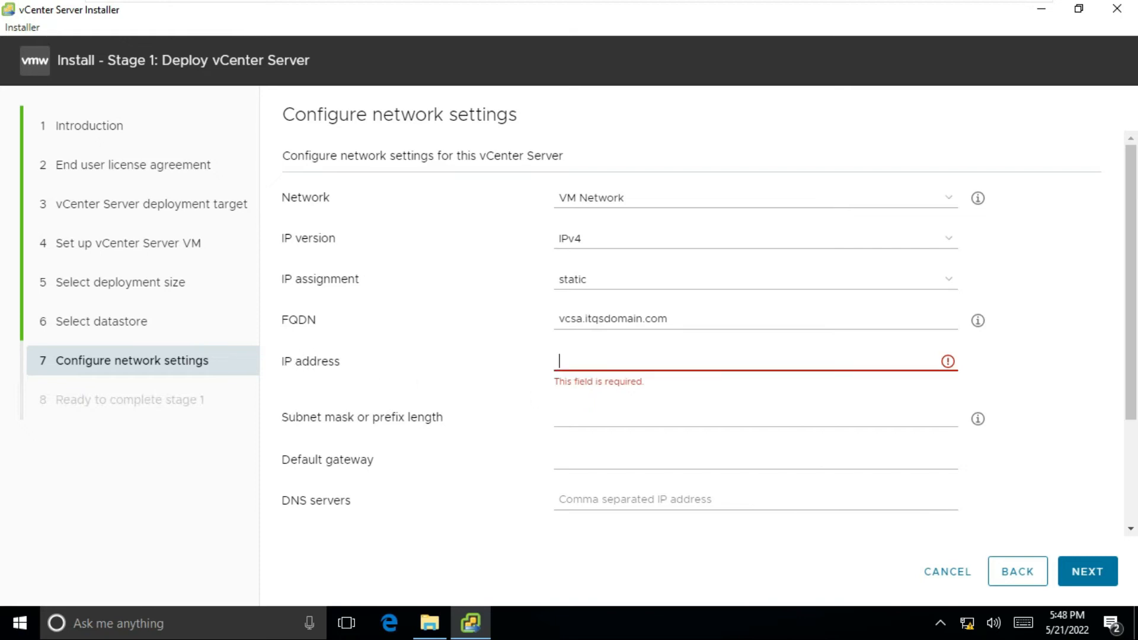
{"action": "type", "text": "19"}
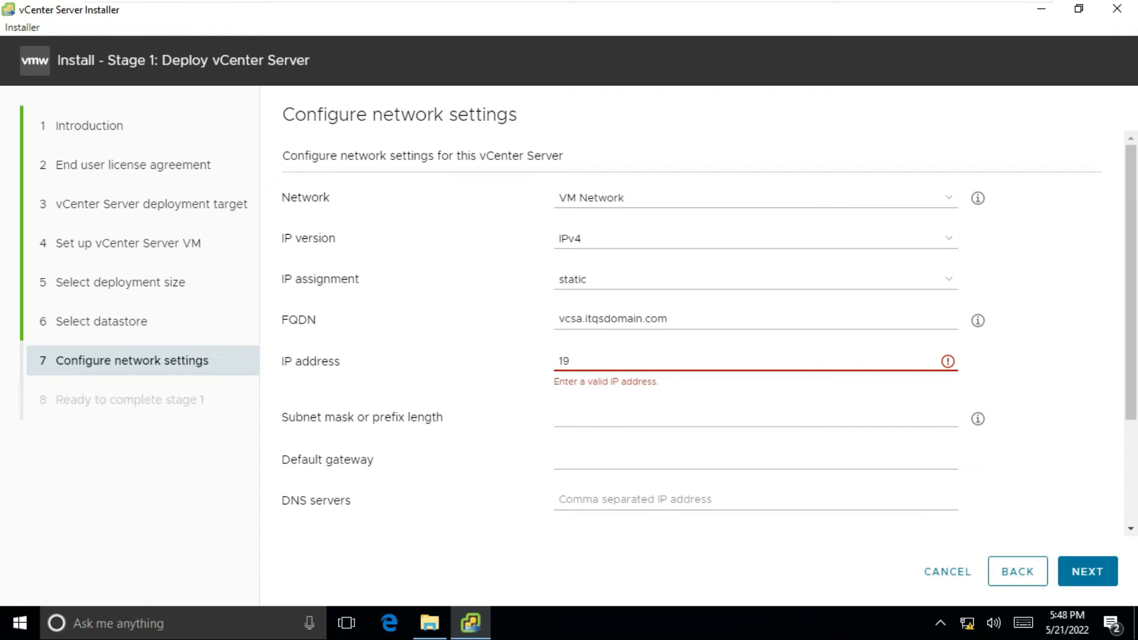
{"action": "type", "text": "2.168.1.200"}
{"action": "key", "text": "Tab"}
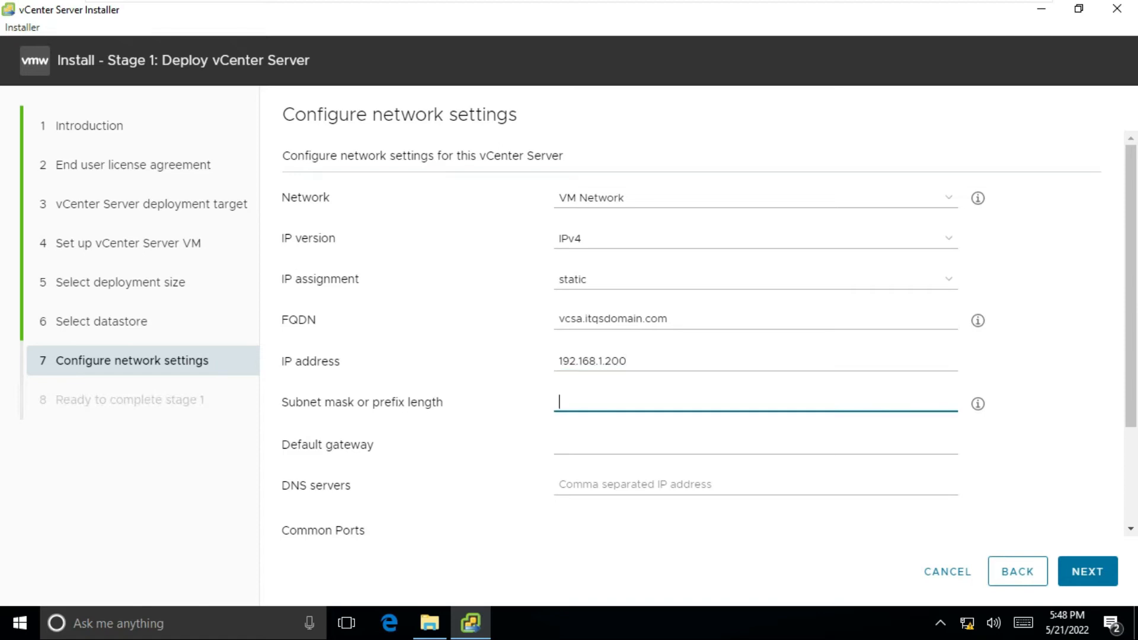
{"action": "type", "text": "255.2"}
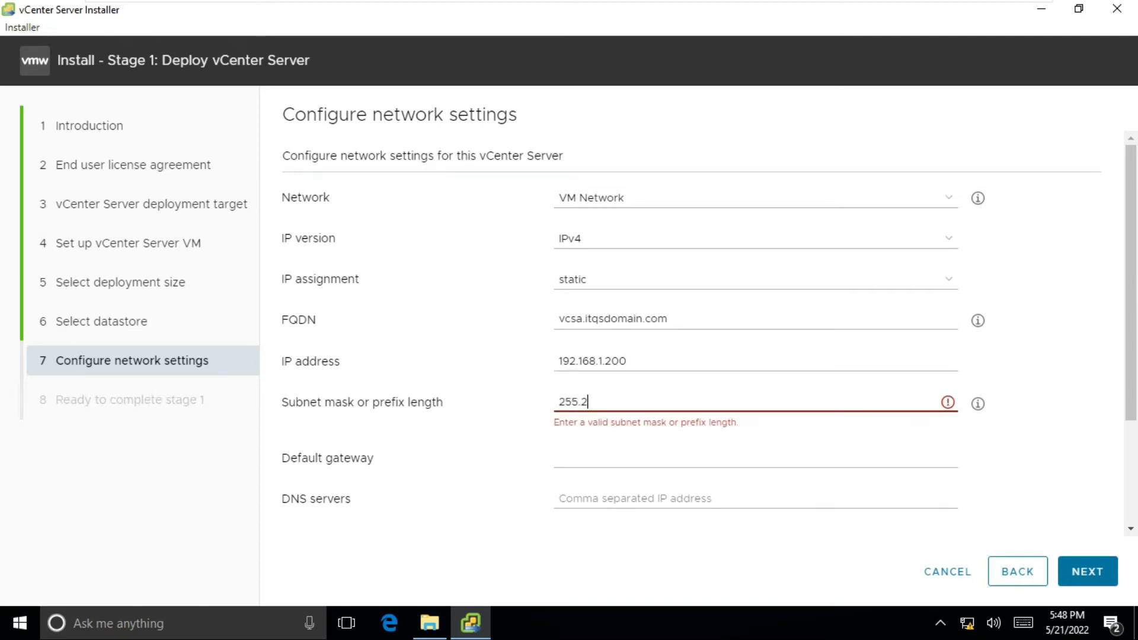
{"action": "type", "text": "55.255.0"}
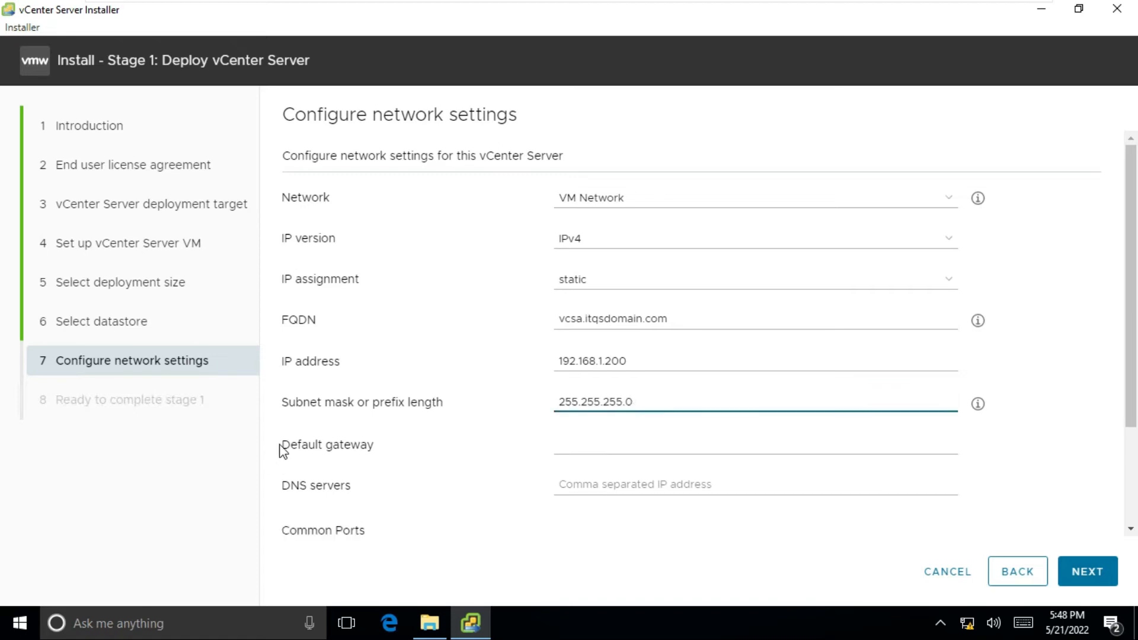
- Set default gateway 192.168.1.1 and DNS server 192.168.1.10, then continue to the stage 1 summary
{"action": "left_click", "coordinate": [588, 450]}
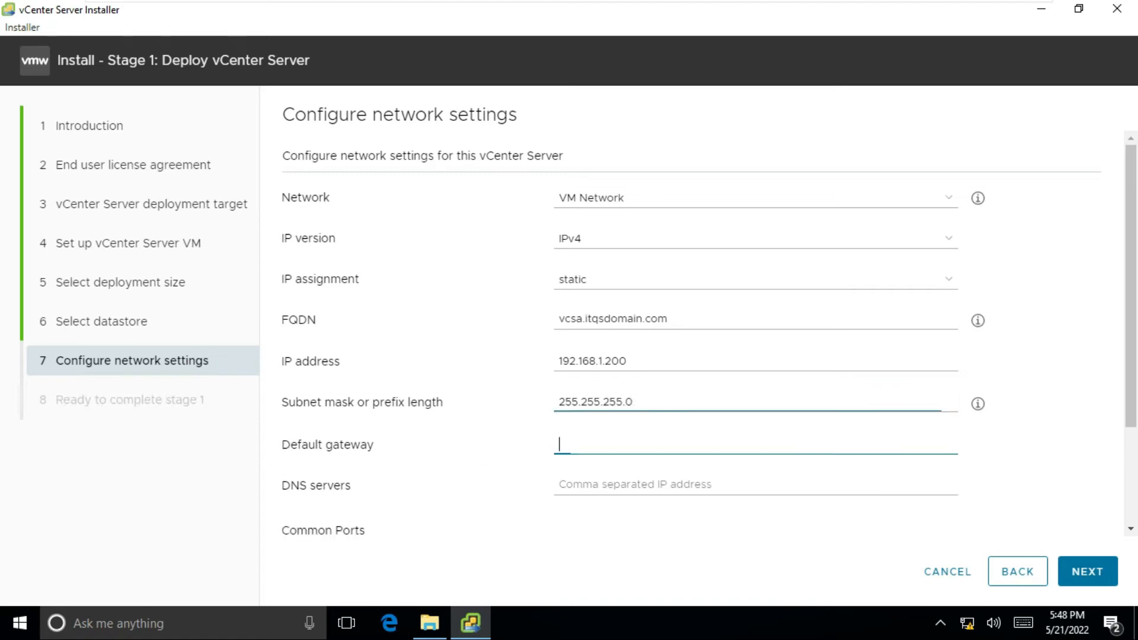
{"action": "type", "text": "192.168.1.1"}
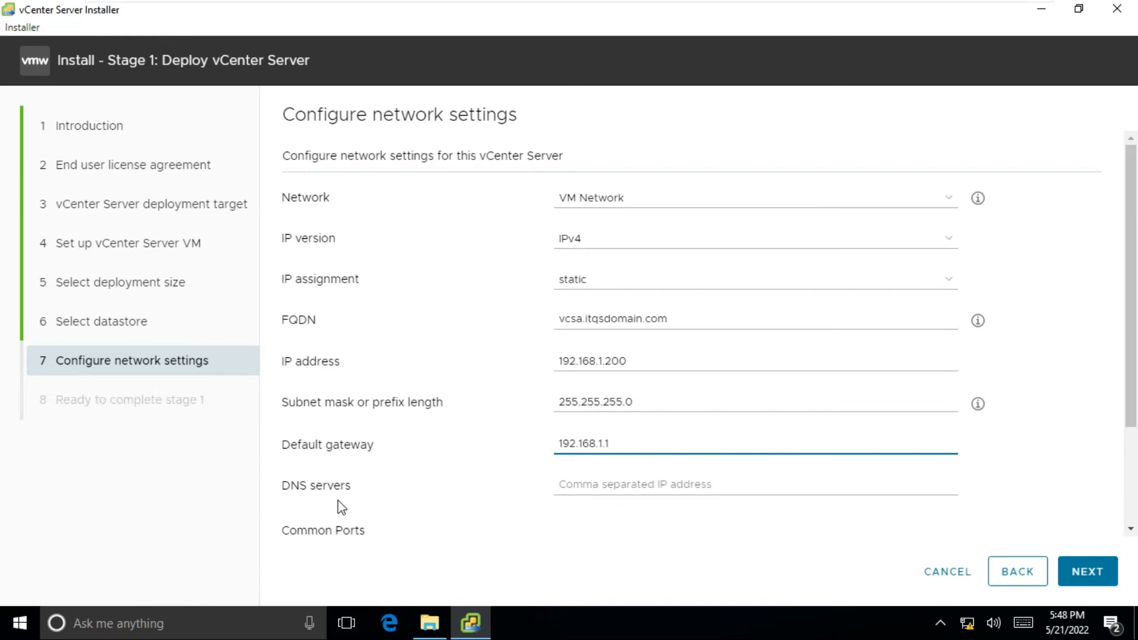
{"action": "scroll", "coordinate": [342, 508], "scroll_direction": "down", "scroll_amount": 2}
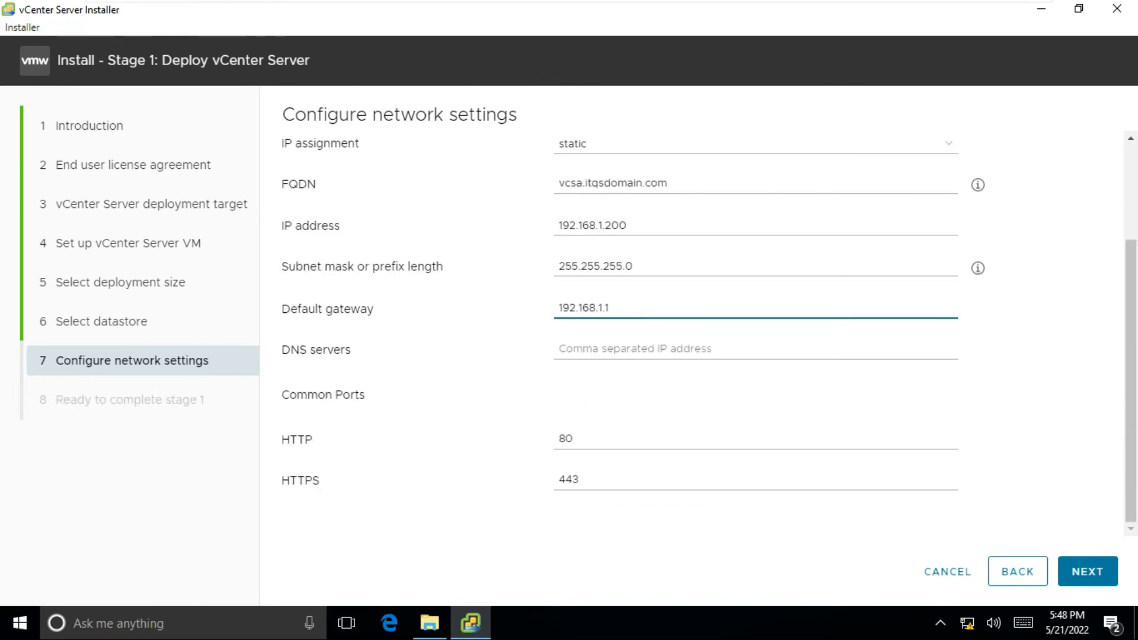
{"action": "left_click", "coordinate": [610, 349]}
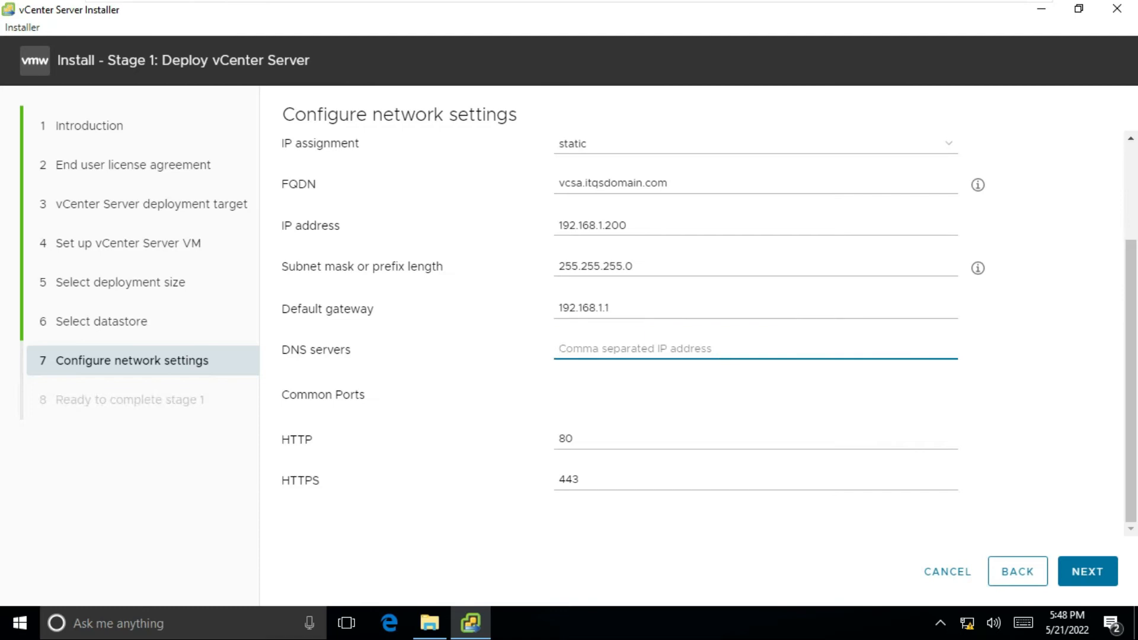
{"action": "type", "text": "192.168"}
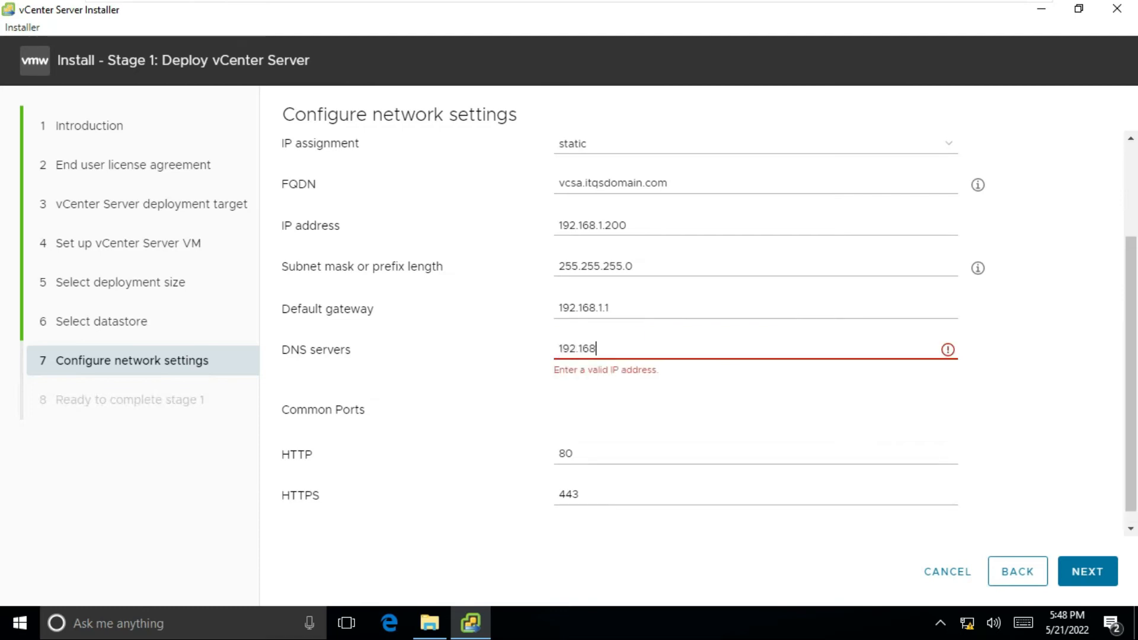
{"action": "type", "text": ".1.10"}
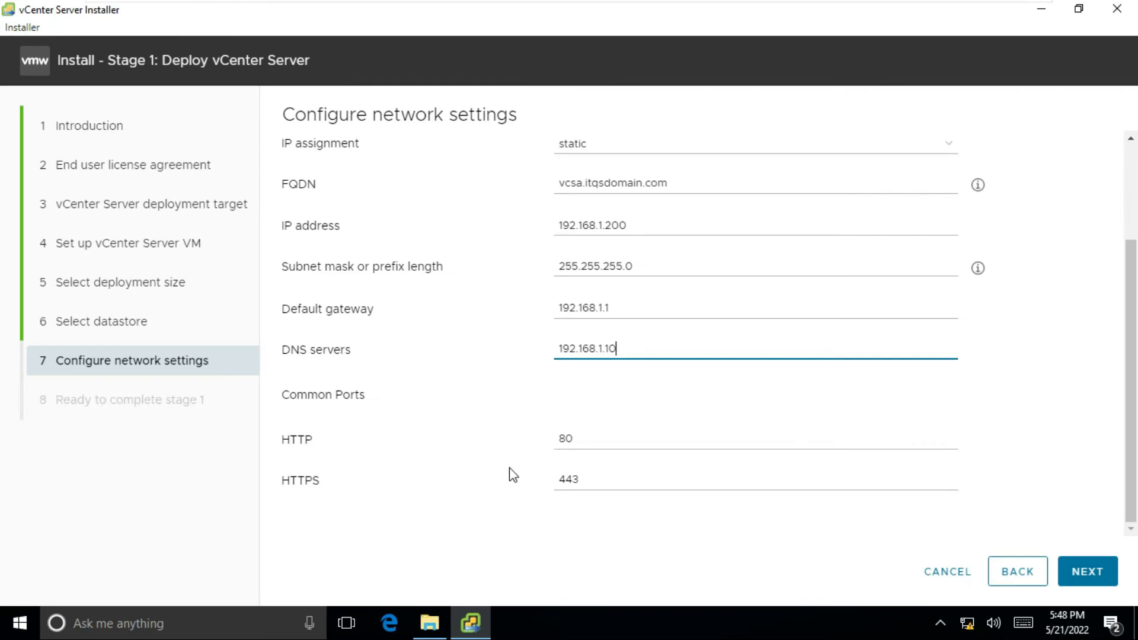
{"action": "scroll", "coordinate": [514, 475], "scroll_direction": "up", "scroll_amount": 3}
{"action": "scroll", "coordinate": [574, 432], "scroll_direction": "down", "scroll_amount": 3}
{"action": "left_click", "coordinate": [1074, 565]}
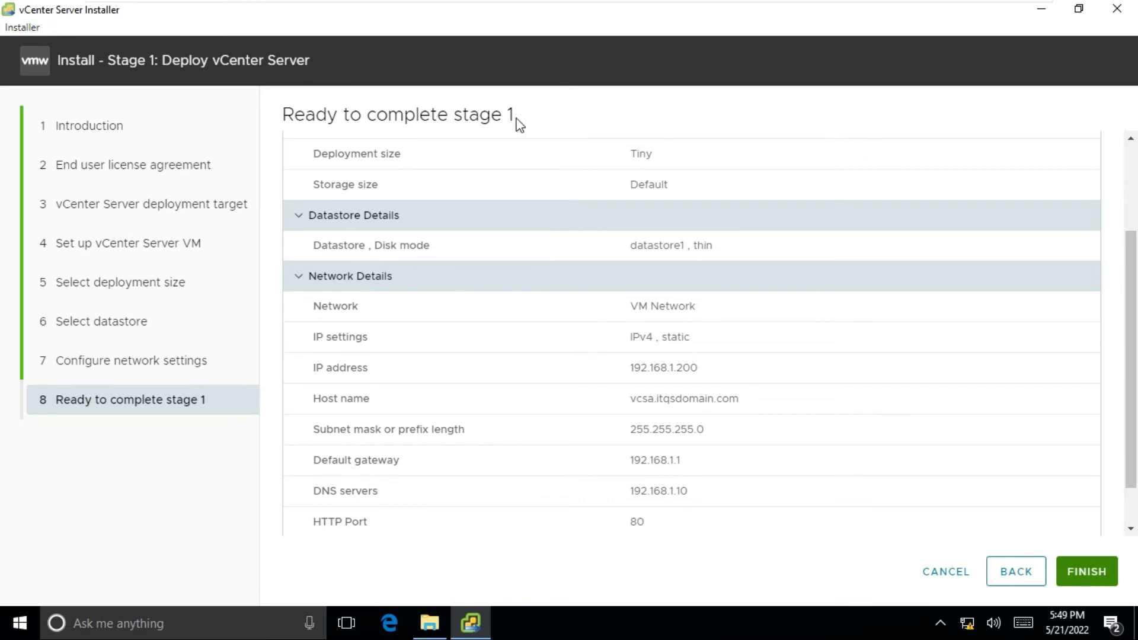
- Review the stage 1 summary and finish to deploy the vCenter Server appliance
{"action": "scroll", "coordinate": [616, 356], "scroll_direction": "down", "scroll_amount": 2}
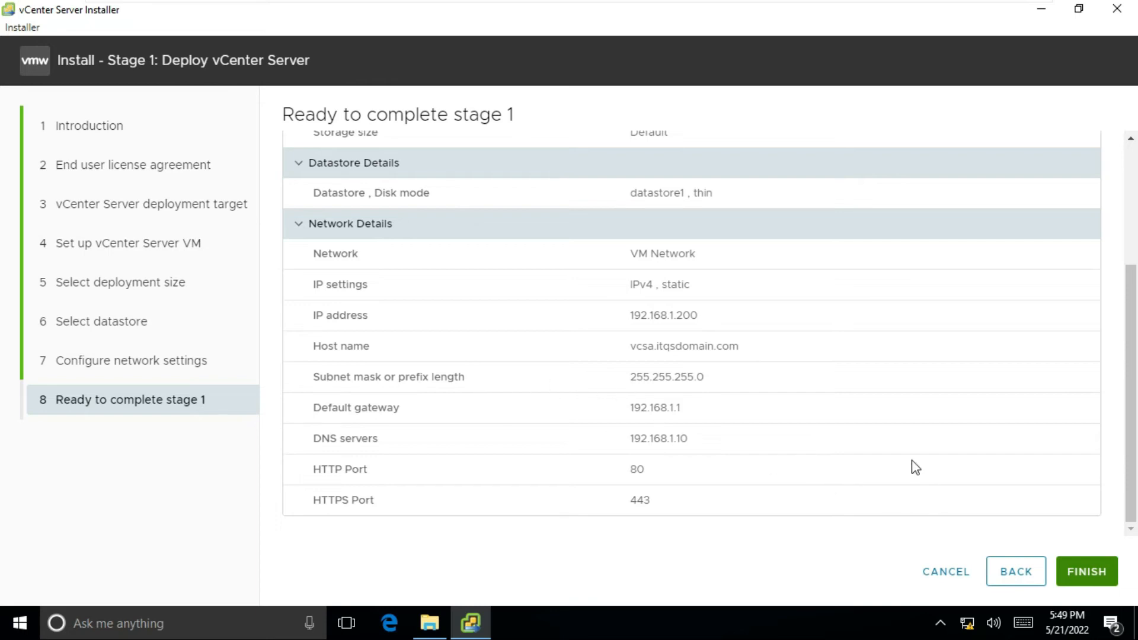
{"action": "left_click", "coordinate": [1087, 575]}
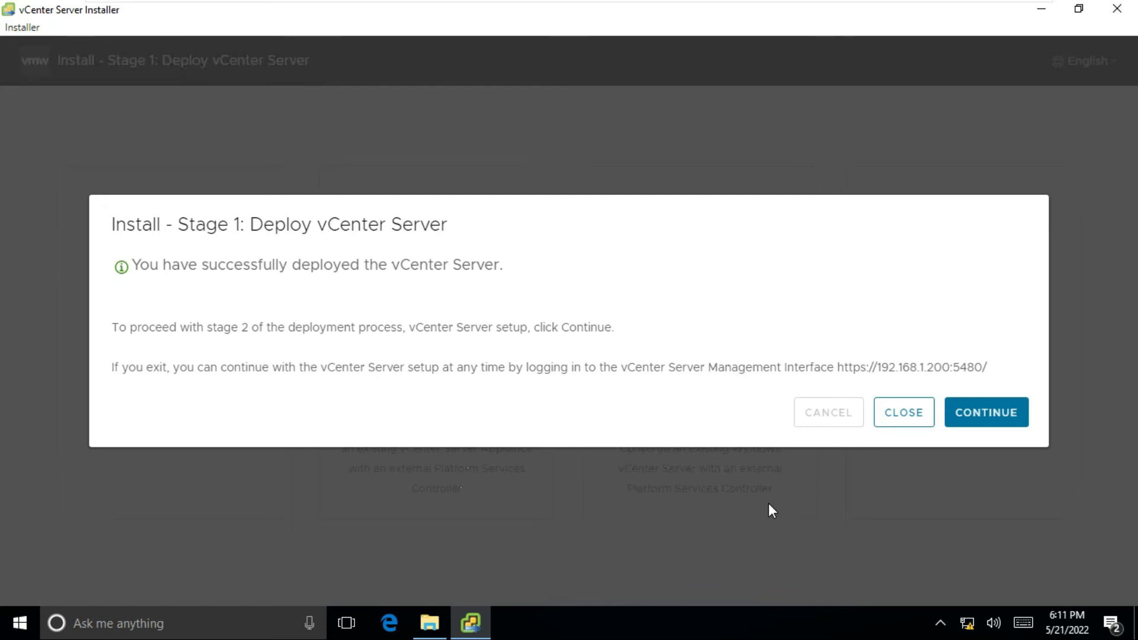
- Continue from the stage 1 success dialog past the Stage 2 introduction
{"action": "left_click", "coordinate": [986, 418]}
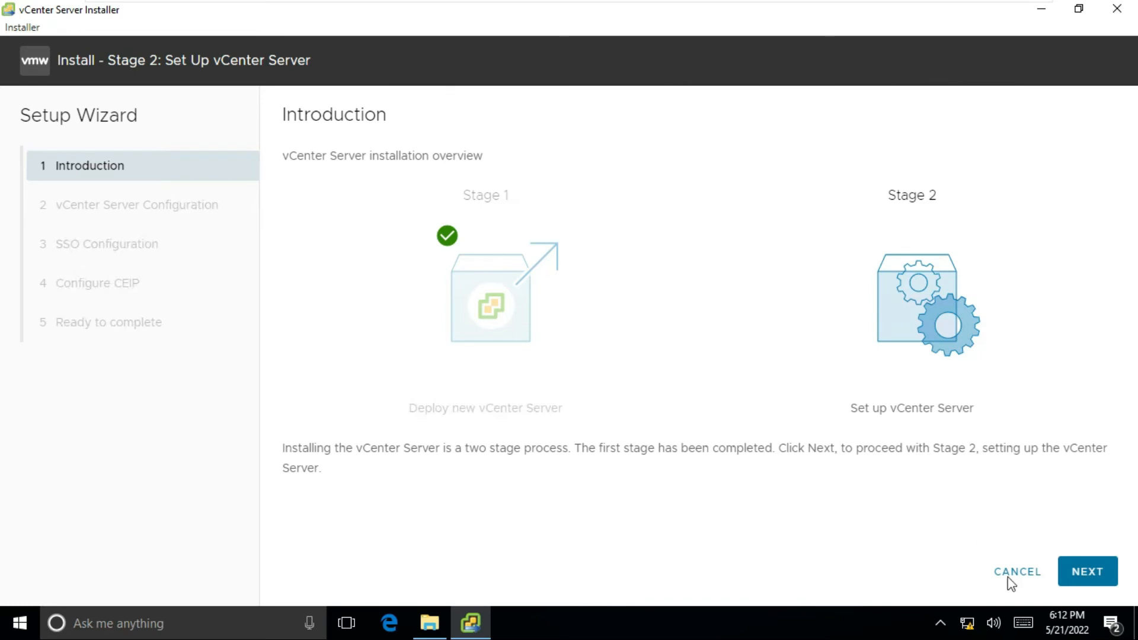
{"action": "left_click", "coordinate": [1083, 570]}
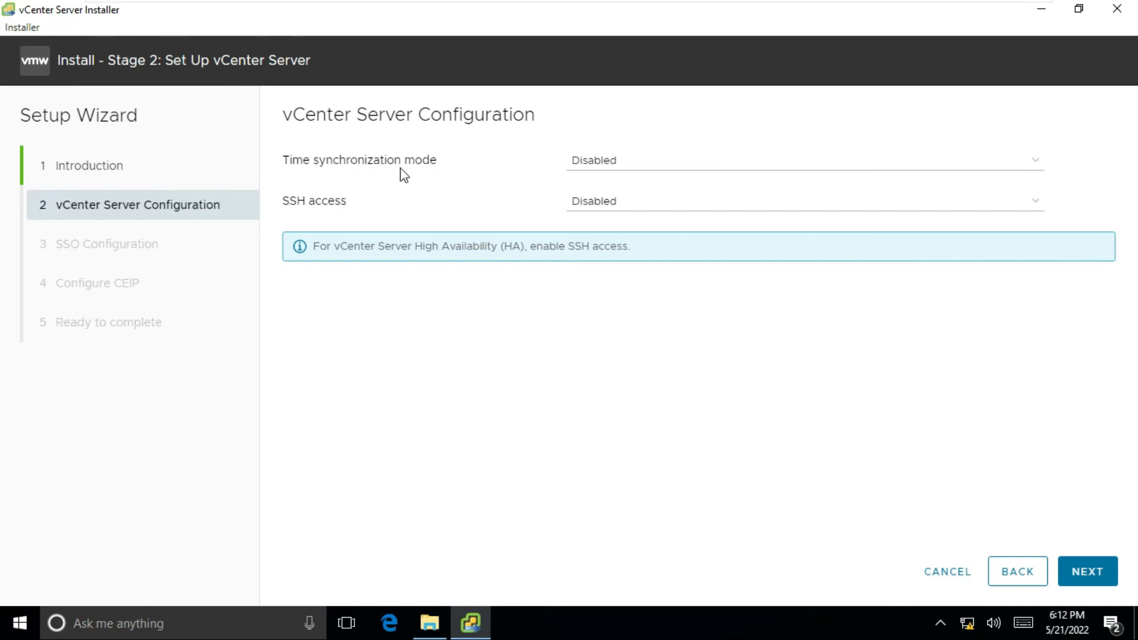
- Set time synchronization to 'Synchronize time with the ESXi host' and SSH access to Enabled, then continue
{"action": "left_click", "coordinate": [607, 174]}
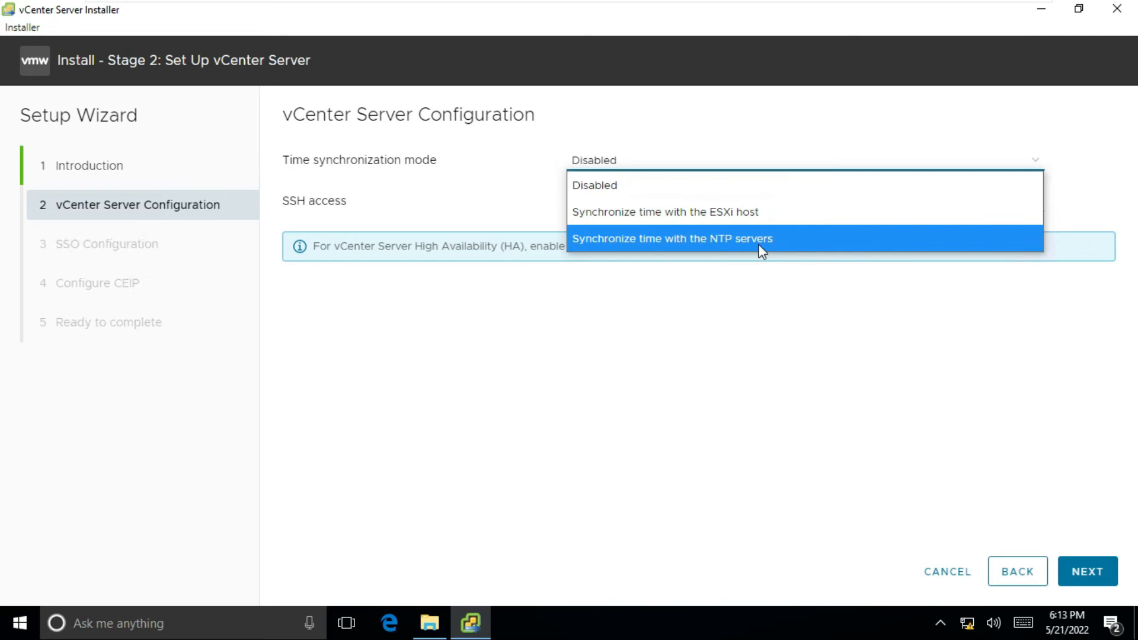
{"action": "left_click", "coordinate": [698, 238]}
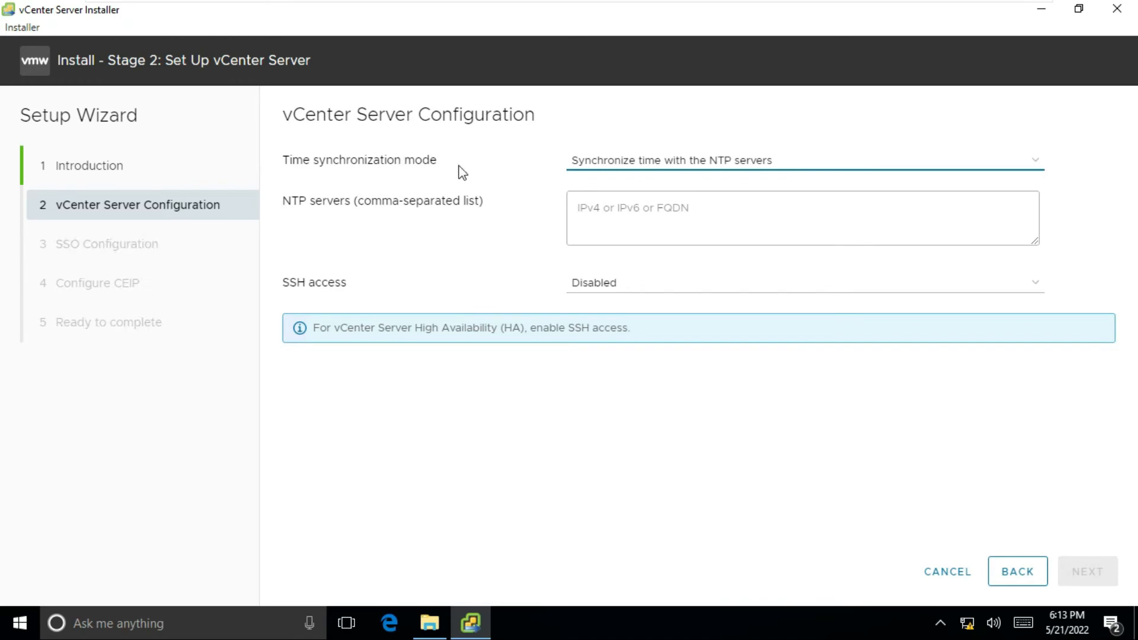
{"action": "left_click", "coordinate": [655, 166]}
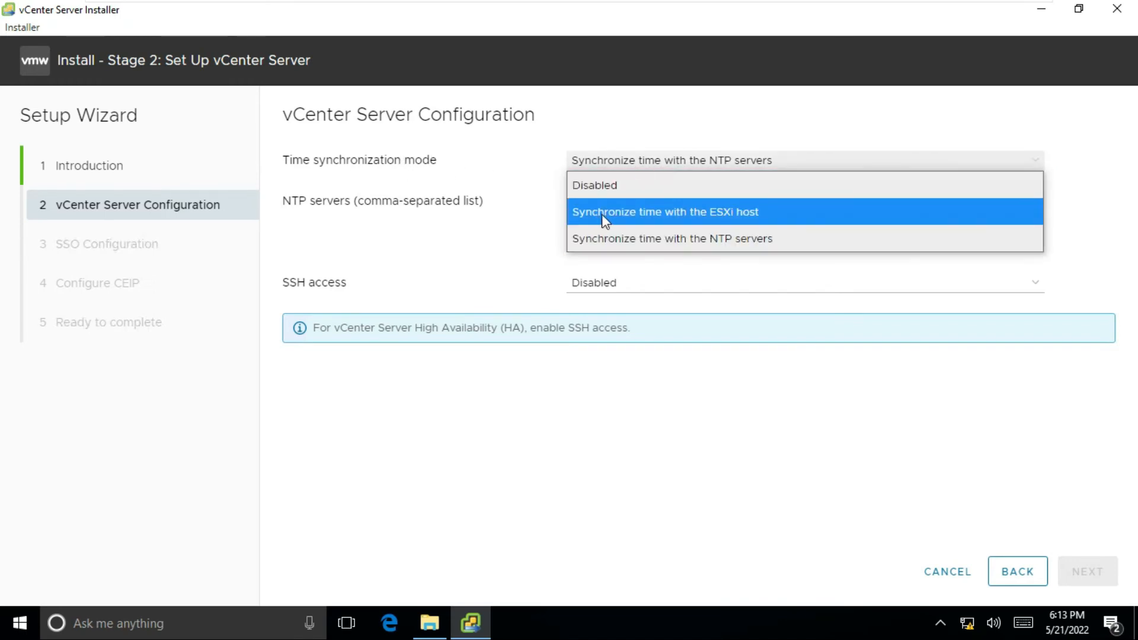
{"action": "left_click", "coordinate": [723, 212]}
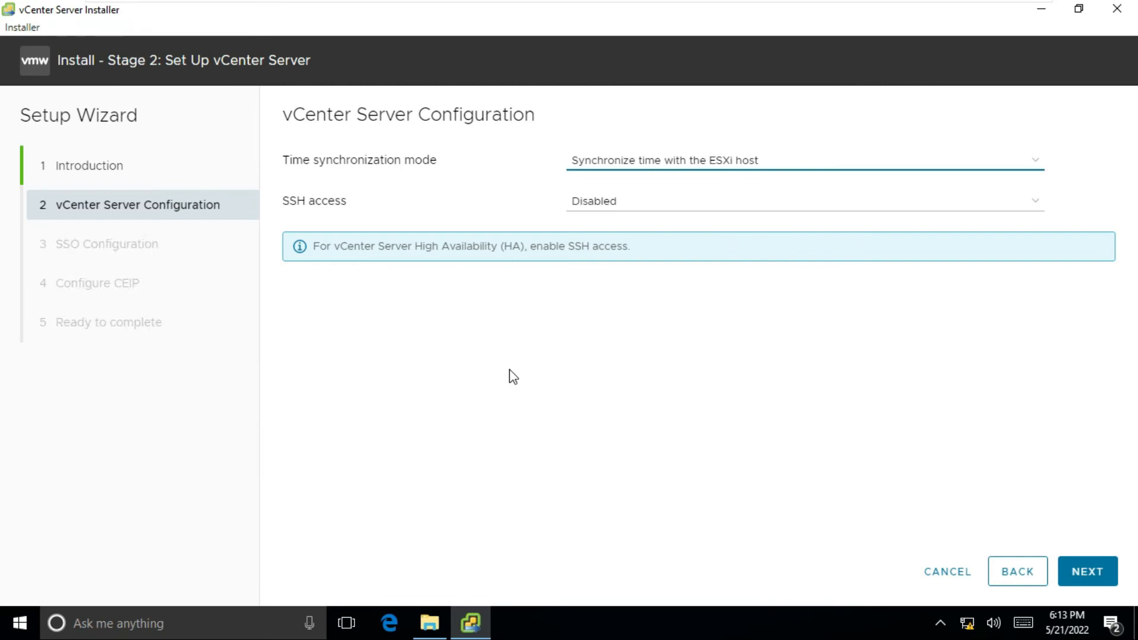
{"action": "left_click", "coordinate": [618, 209]}
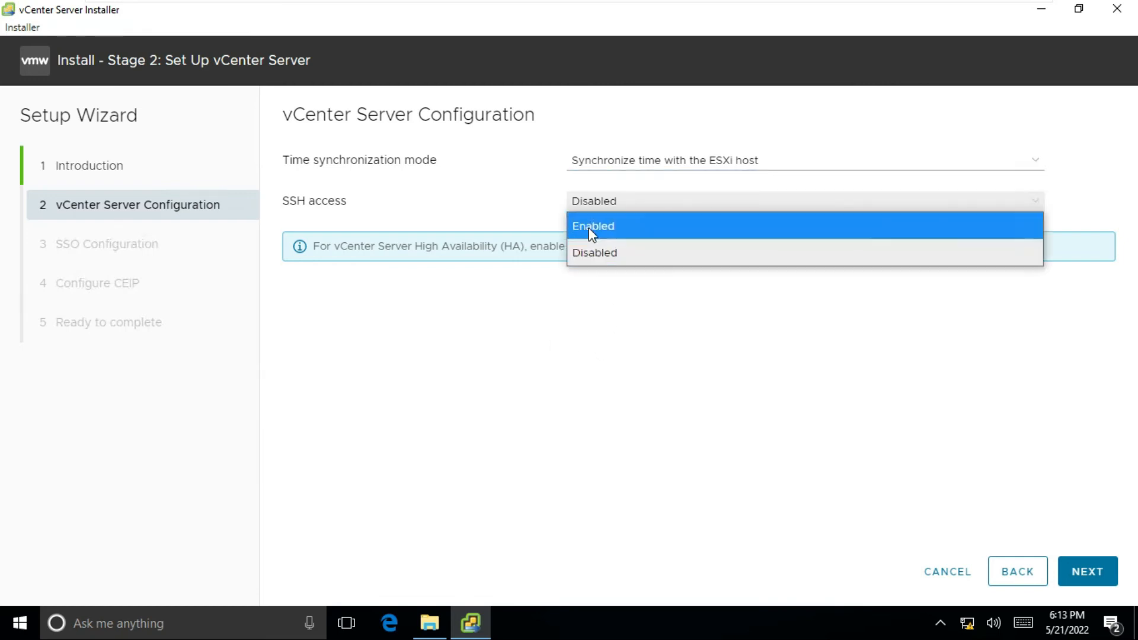
{"action": "left_click", "coordinate": [612, 255]}
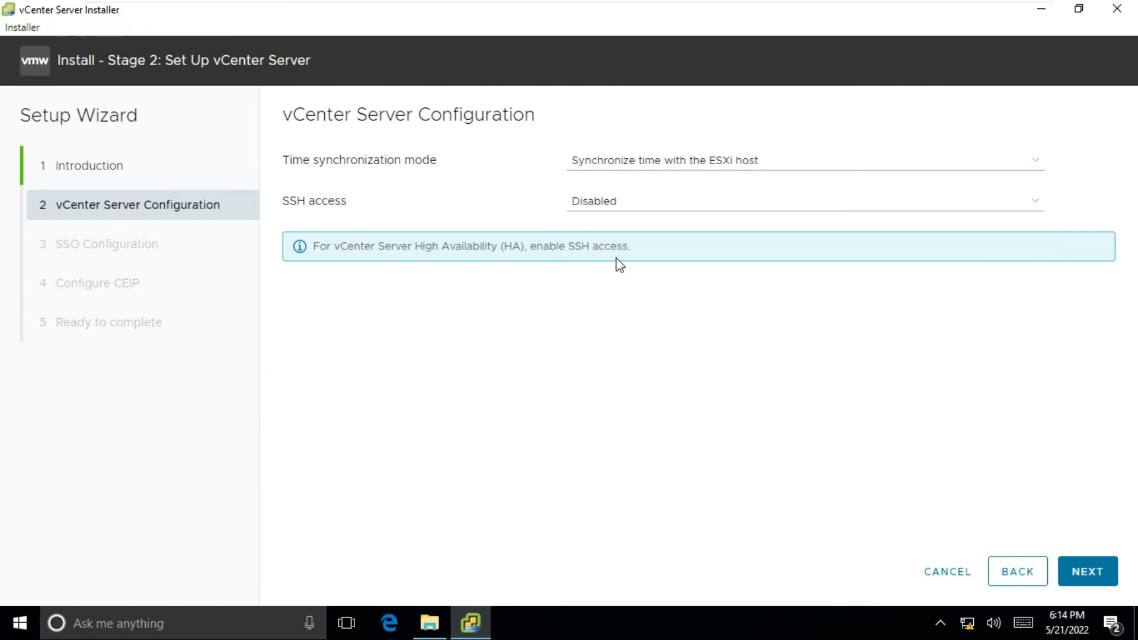
{"action": "left_click", "coordinate": [607, 207]}
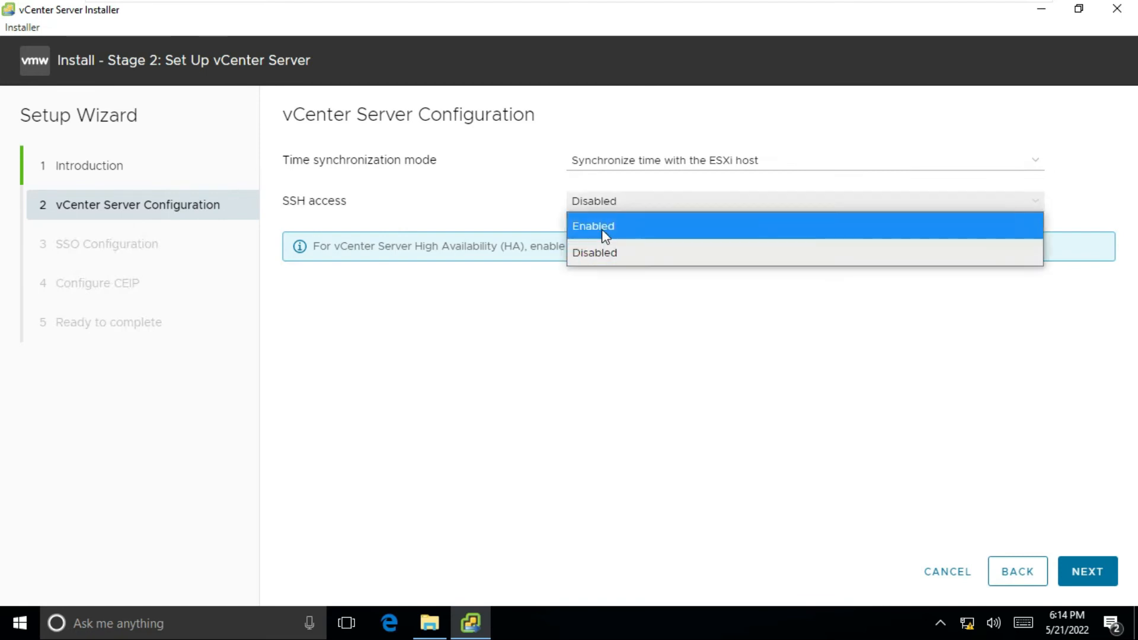
{"action": "left_click", "coordinate": [602, 228]}
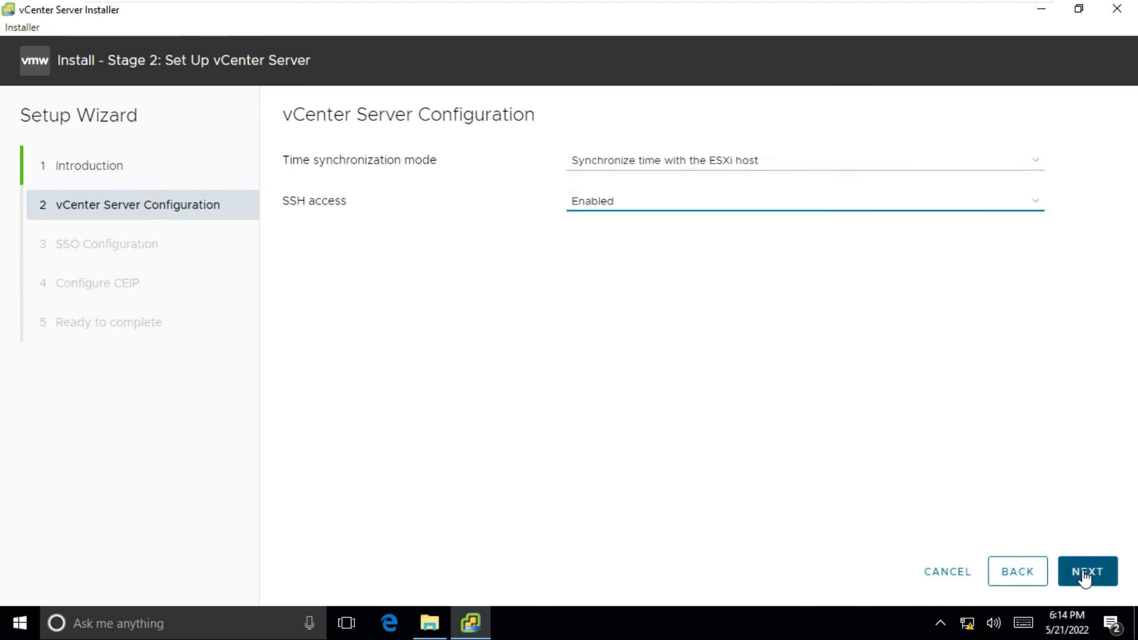
{"action": "left_click", "coordinate": [1085, 574]}
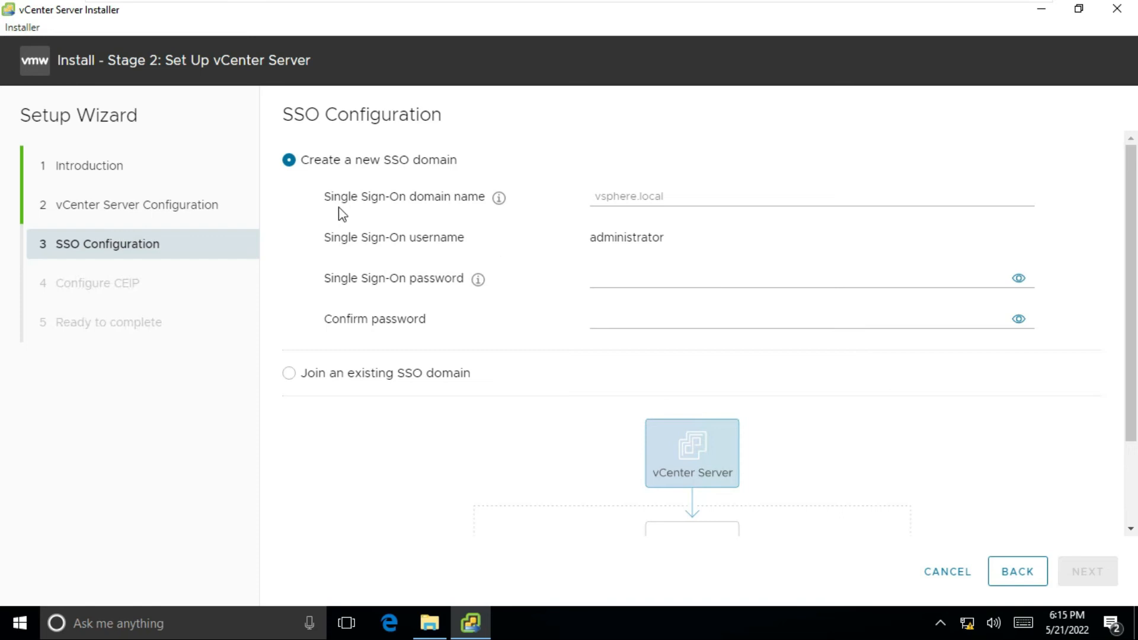
- Enter SSO domain name vsphere.local, fill in the administrator password, and continue to CEIP
{"action": "left_click", "coordinate": [637, 196]}
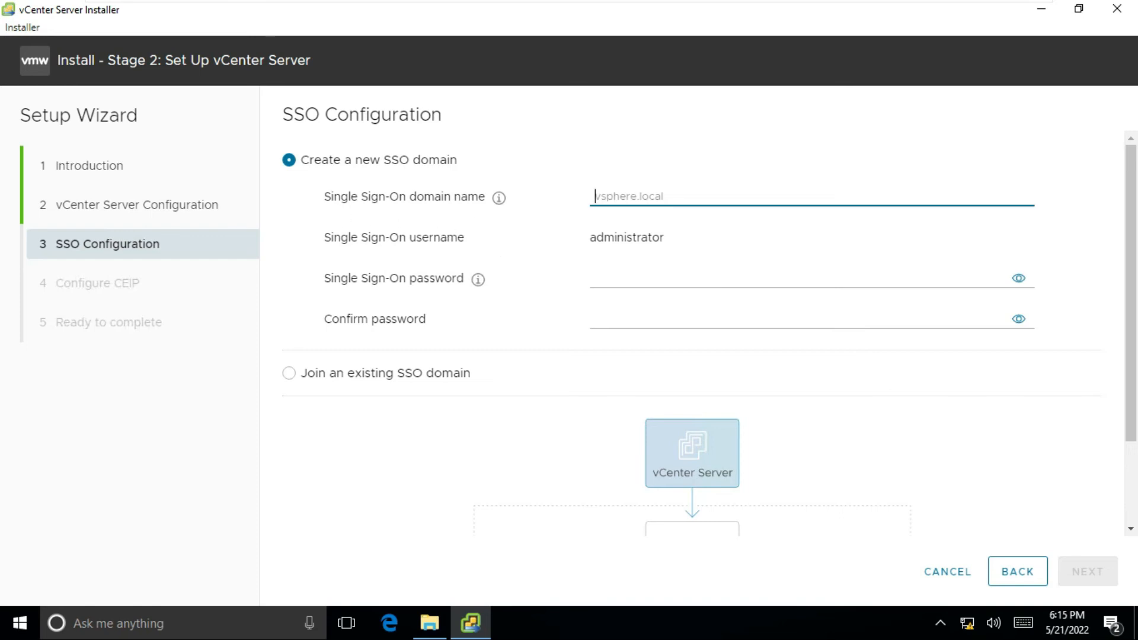
{"action": "type", "text": "vsphere"}
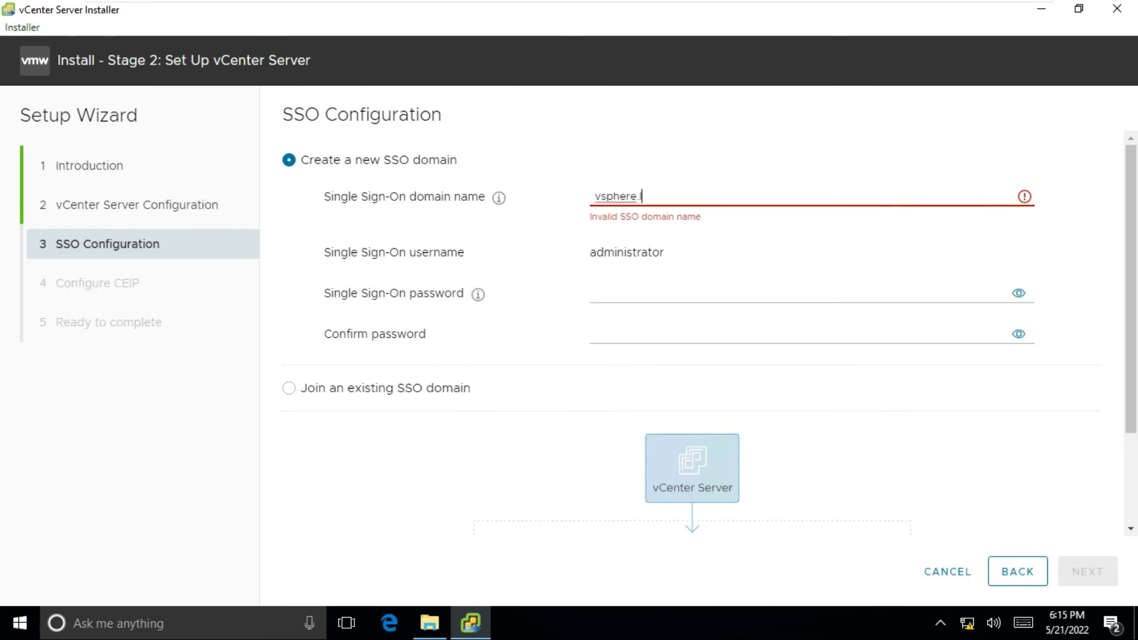
{"action": "type", "text": ".local"}
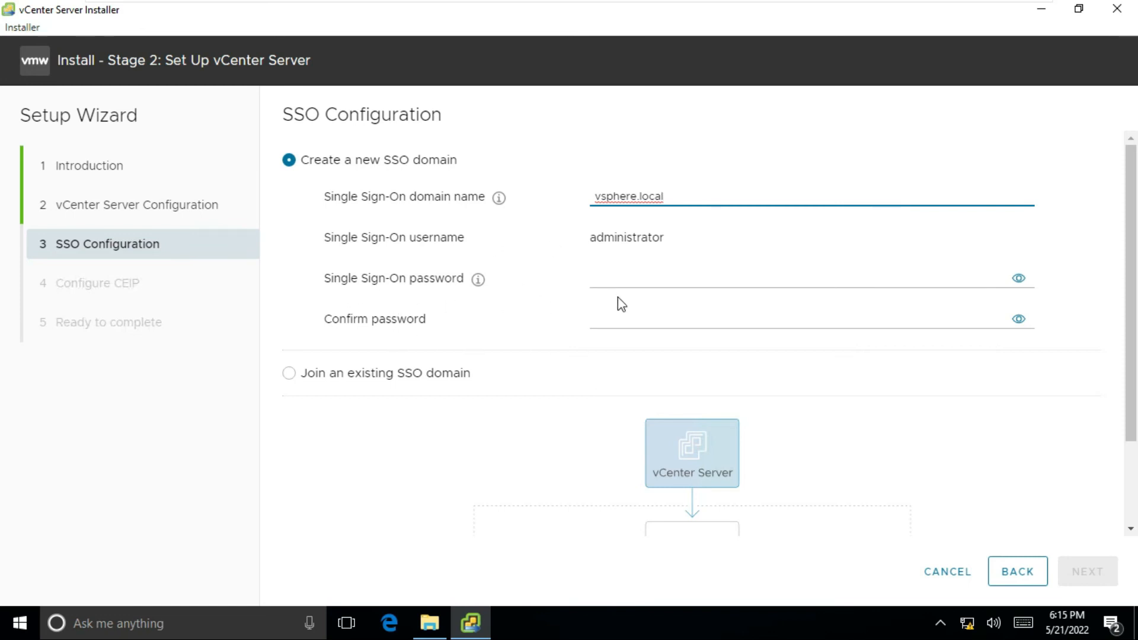
{"action": "left_click", "coordinate": [640, 278]}
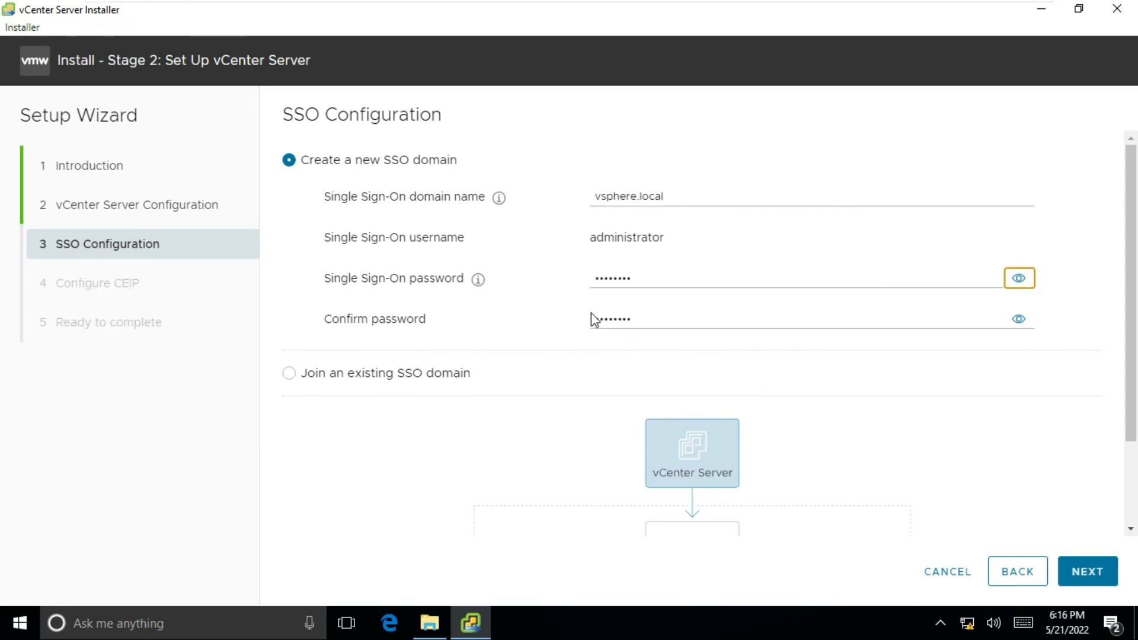
{"action": "left_click", "coordinate": [1090, 578]}
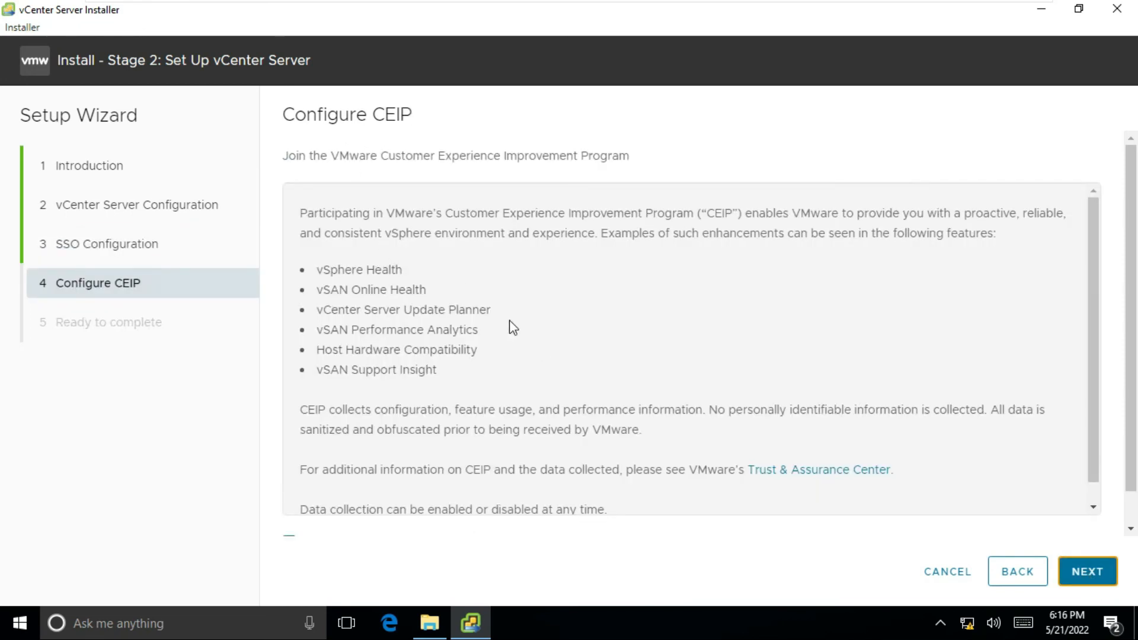
- Pass the CEIP page, review the Ready to complete summary, finish, and confirm the stage 2 install
{"action": "scroll", "coordinate": [534, 359], "scroll_direction": "down", "scroll_amount": 1}
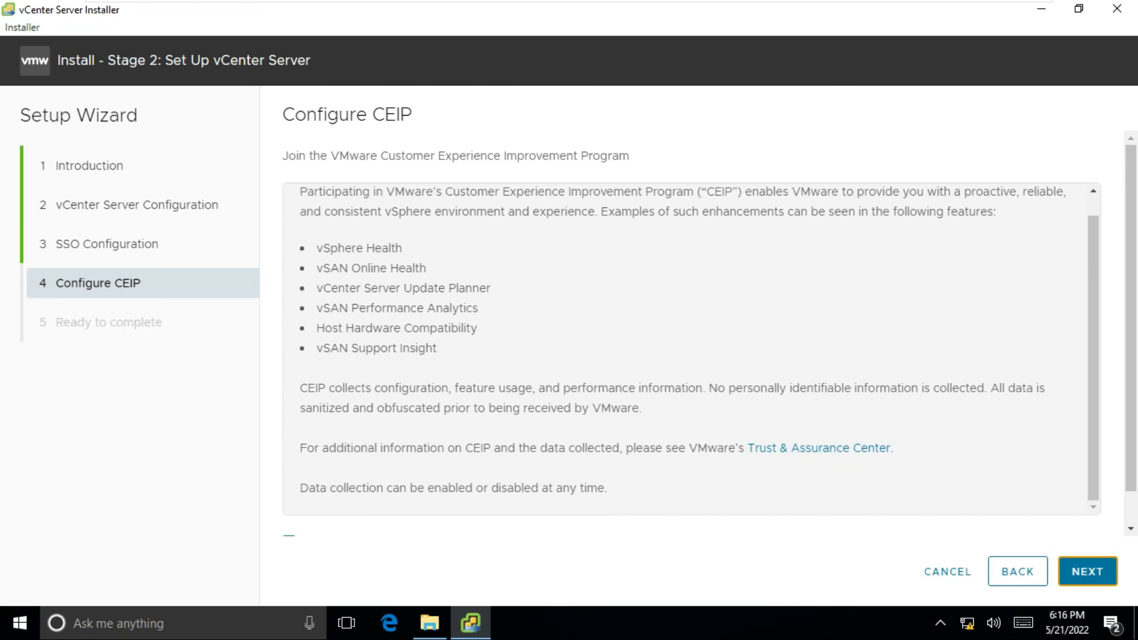
{"action": "left_click", "coordinate": [1088, 573]}
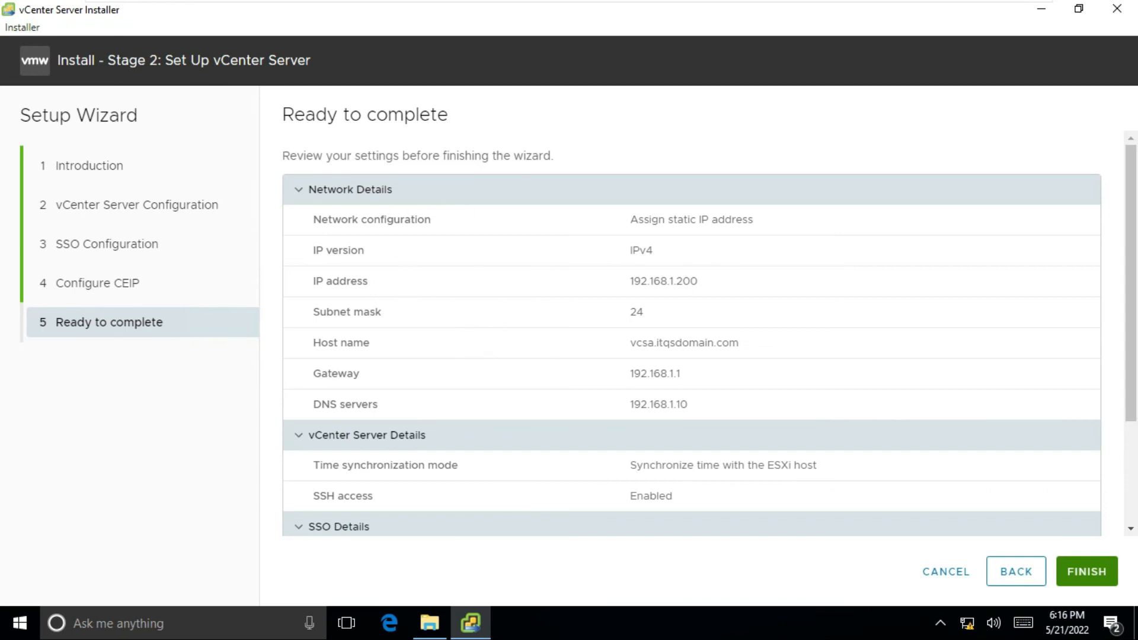
{"action": "scroll", "coordinate": [530, 308], "scroll_direction": "down", "scroll_amount": 3}
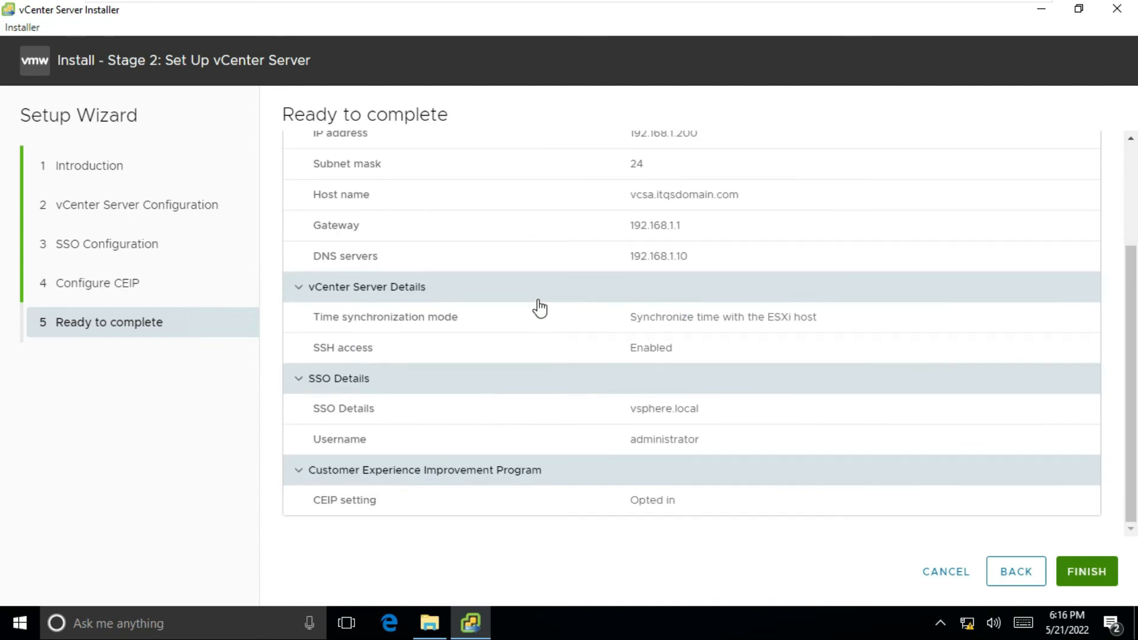
{"action": "scroll", "coordinate": [464, 304], "scroll_direction": "up", "scroll_amount": 3}
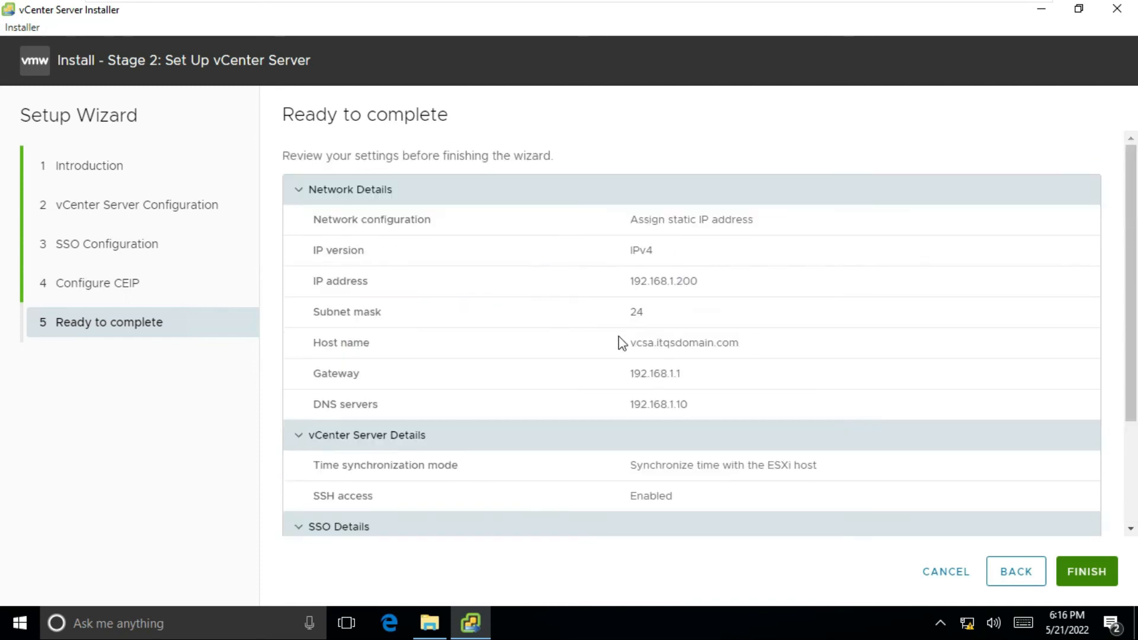
{"action": "scroll", "coordinate": [619, 343], "scroll_direction": "down", "scroll_amount": 3}
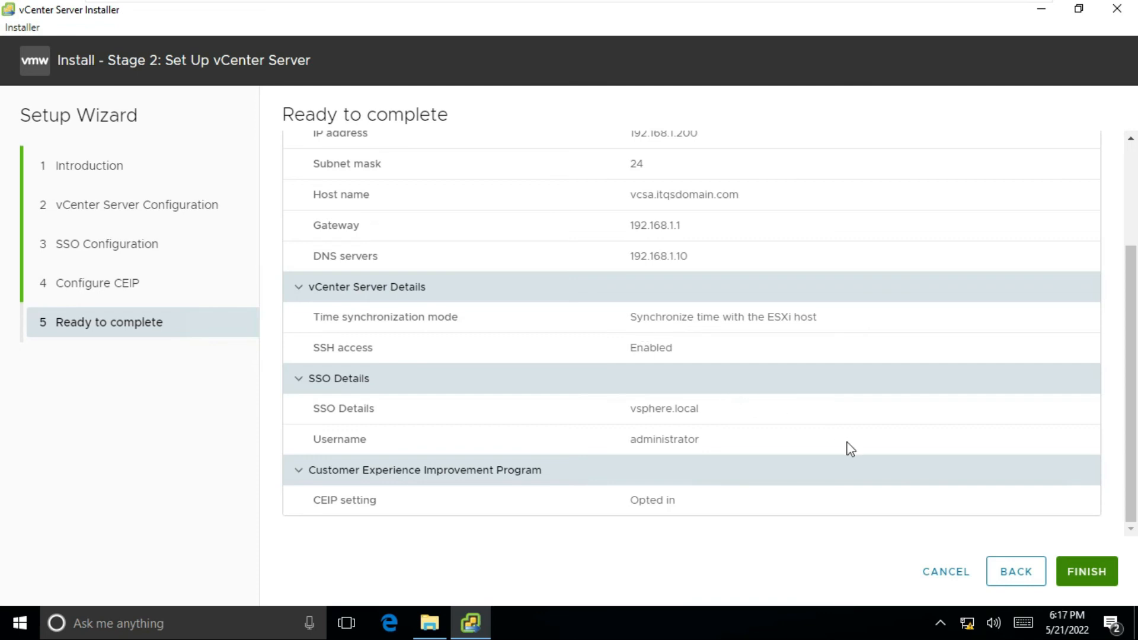
{"action": "left_click", "coordinate": [1084, 573]}
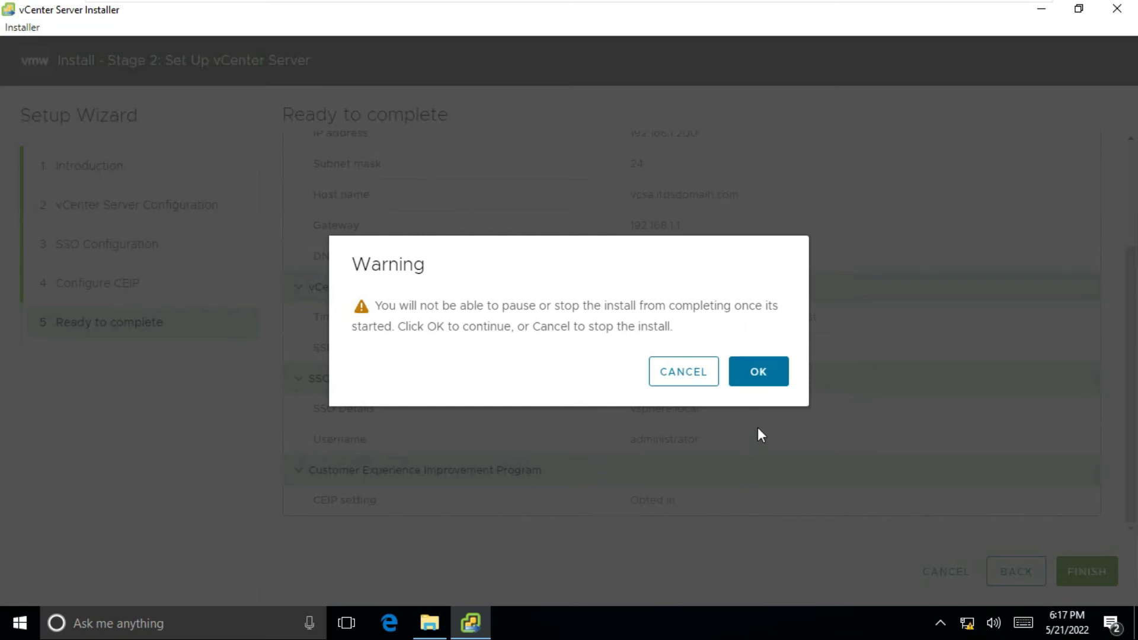
{"action": "left_click", "coordinate": [765, 371]}
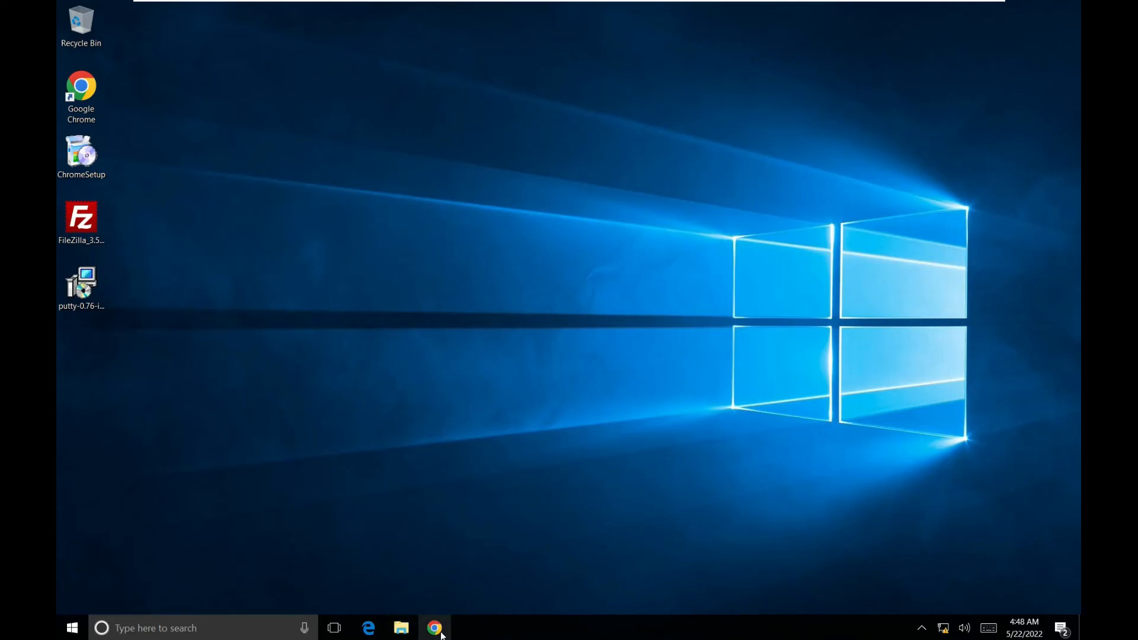
- Launch Google Chrome from the taskbar
{"action": "left_click", "coordinate": [441, 633]}
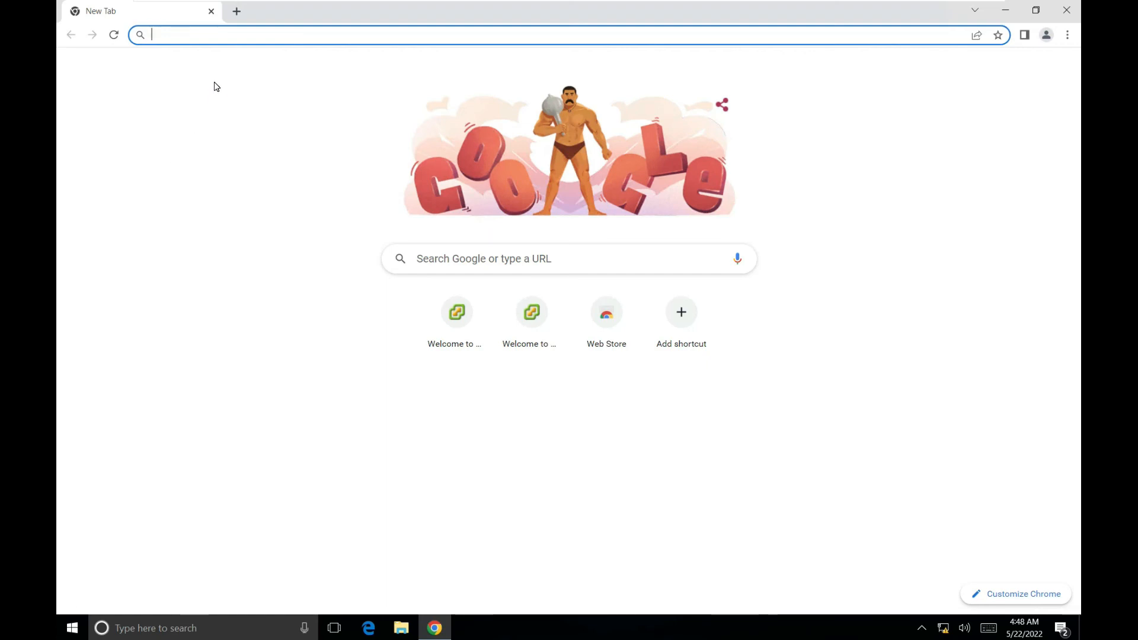
{"action": "type", "text": "https://vcsa"}
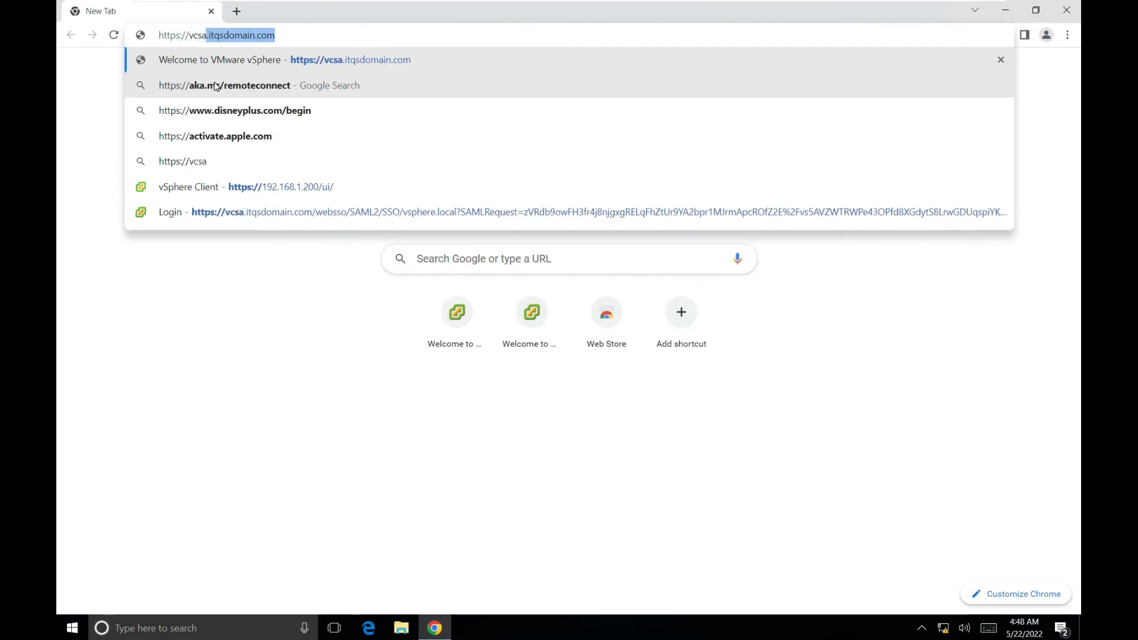
{"action": "key", "text": "Right"}
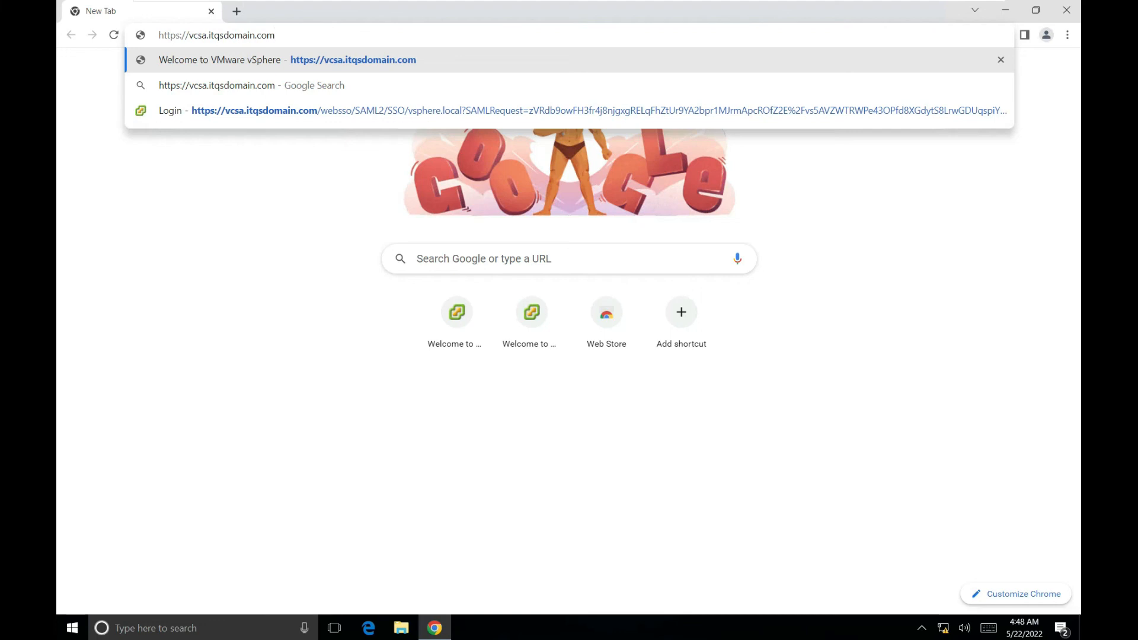
{"action": "left_click_drag", "start_coordinate": [275, 36], "coordinate": [153, 40]}
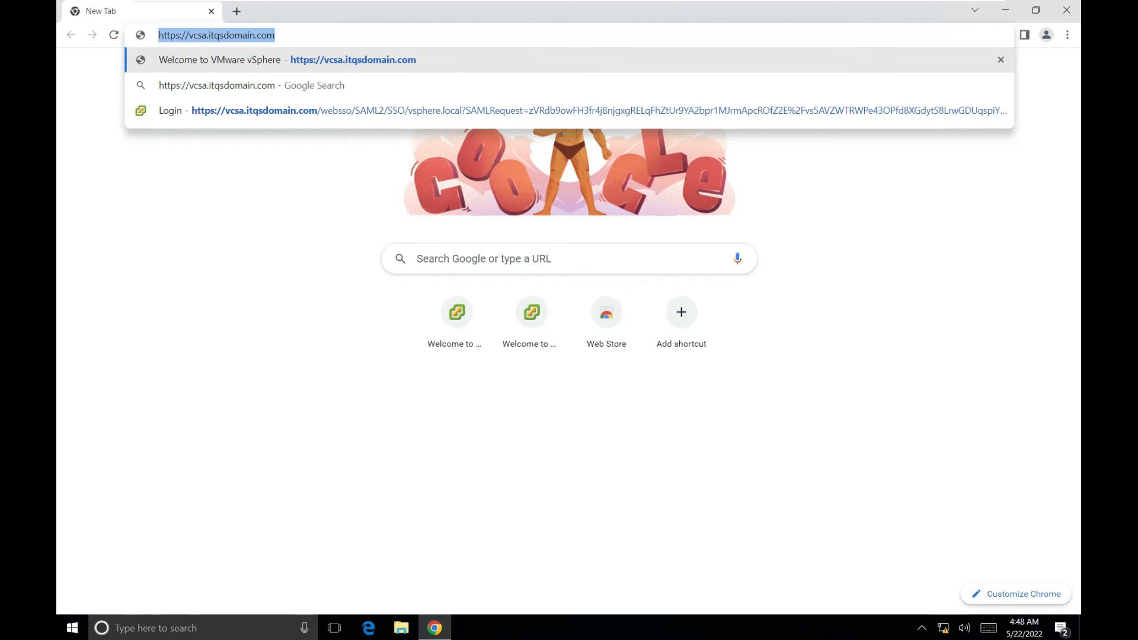
{"action": "key", "text": "Return"}
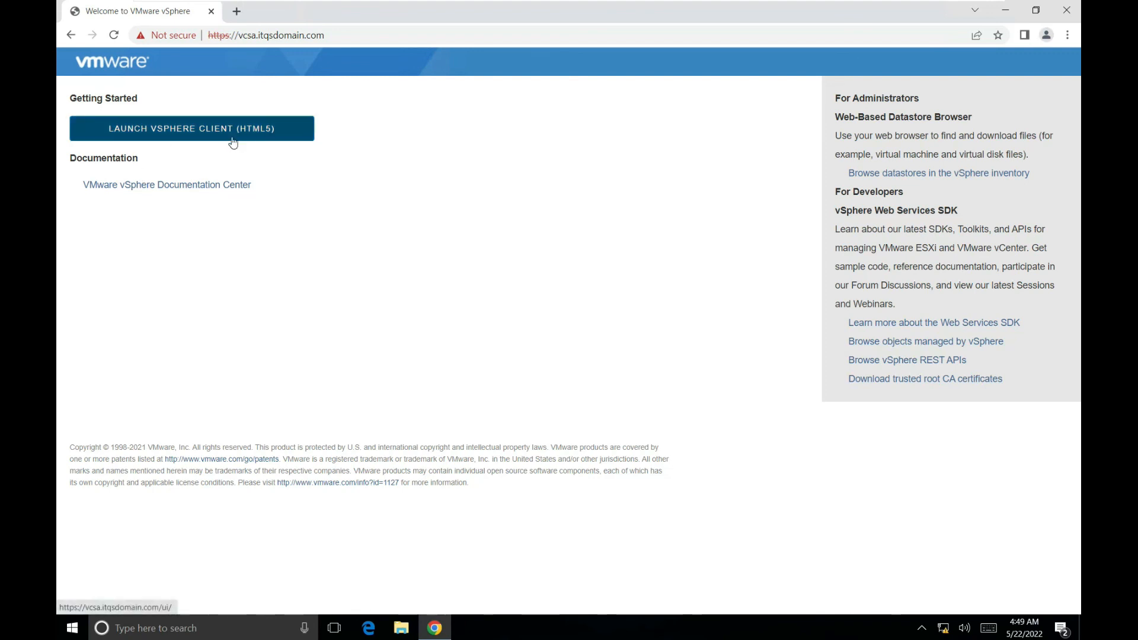
- Launch the HTML5 vSphere Client and log in with the saved administrator username and pasted password
{"action": "left_click", "coordinate": [160, 129]}
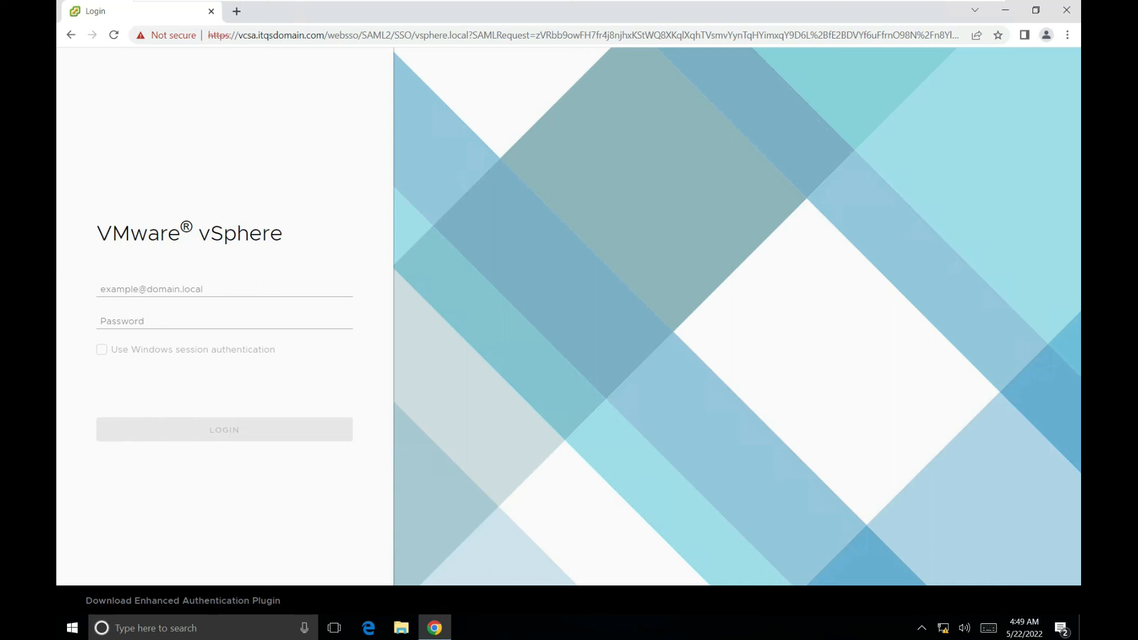
{"action": "left_click", "coordinate": [179, 289]}
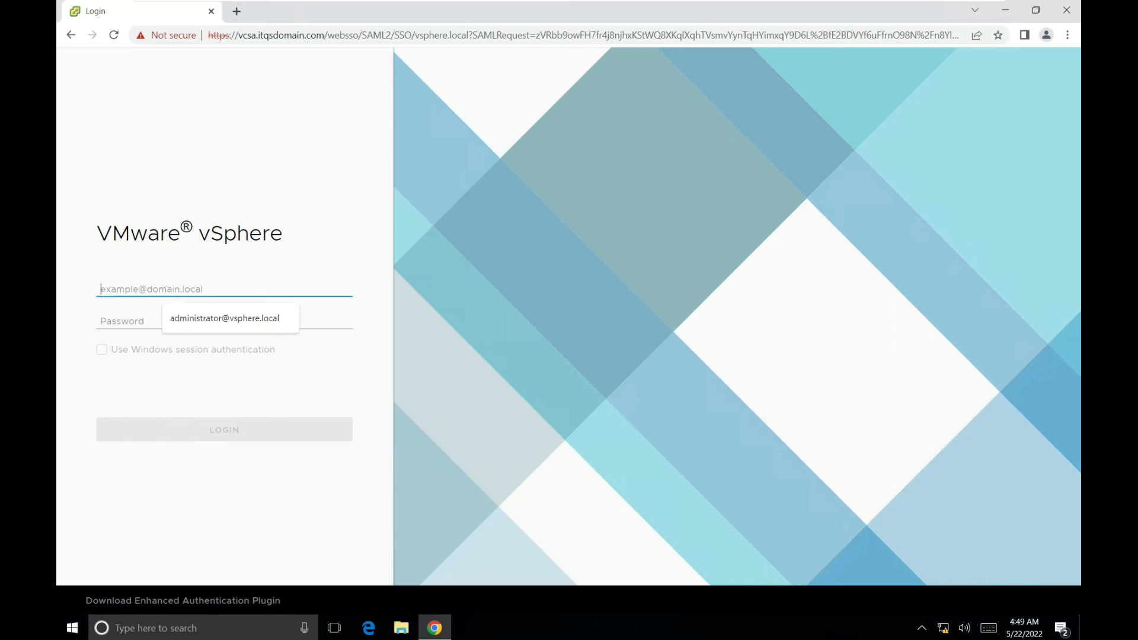
{"action": "left_click", "coordinate": [296, 386]}
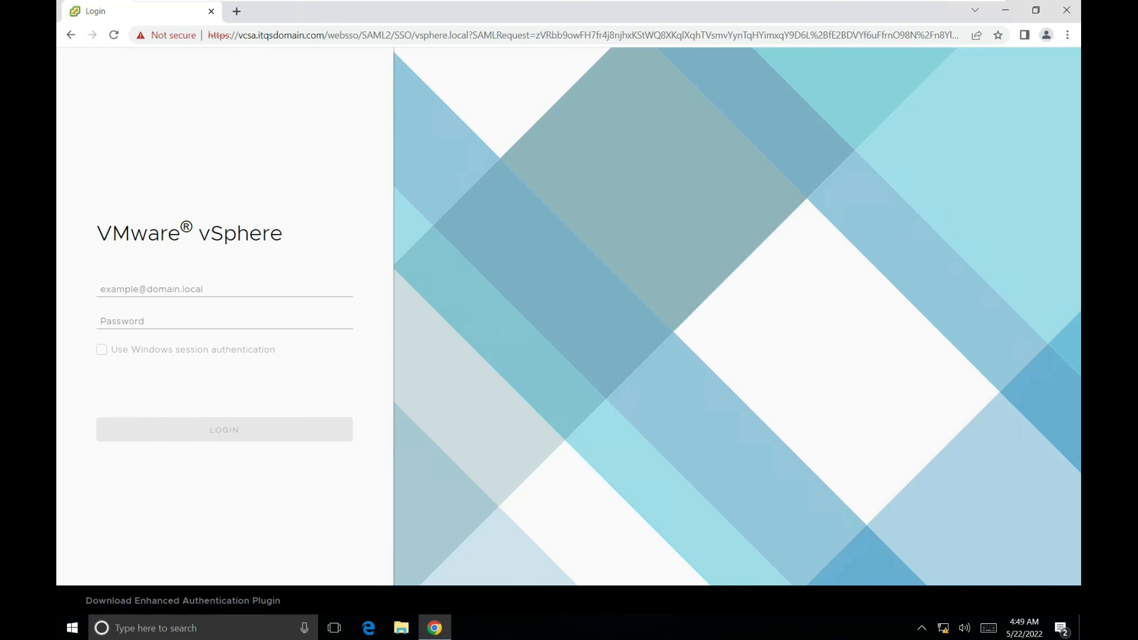
{"action": "left_click", "coordinate": [179, 289]}
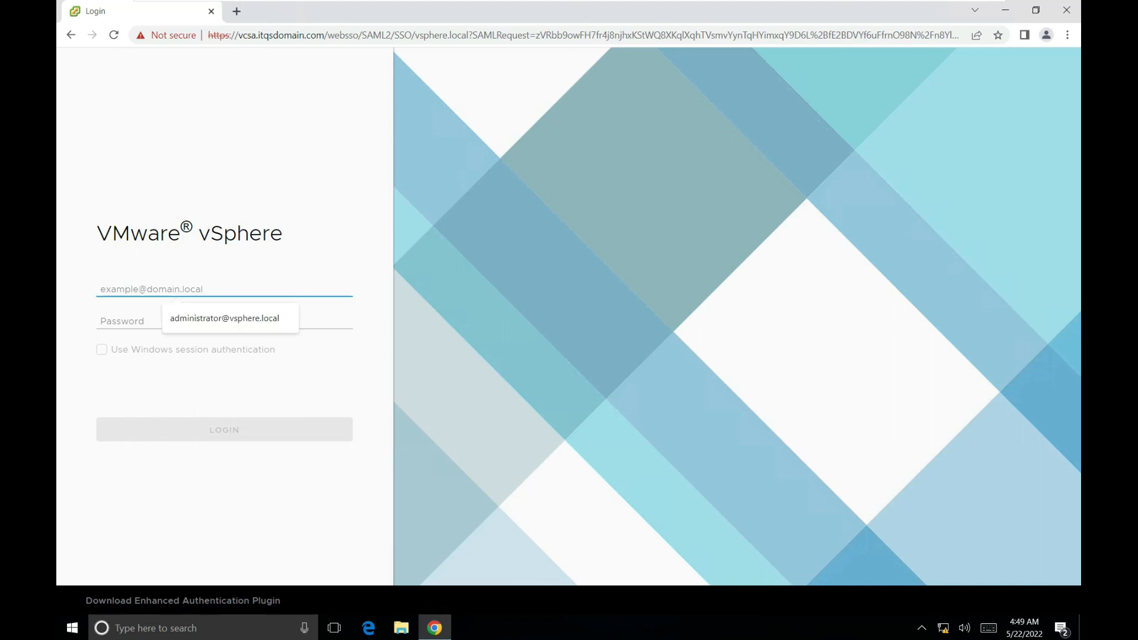
{"action": "left_click", "coordinate": [231, 320]}
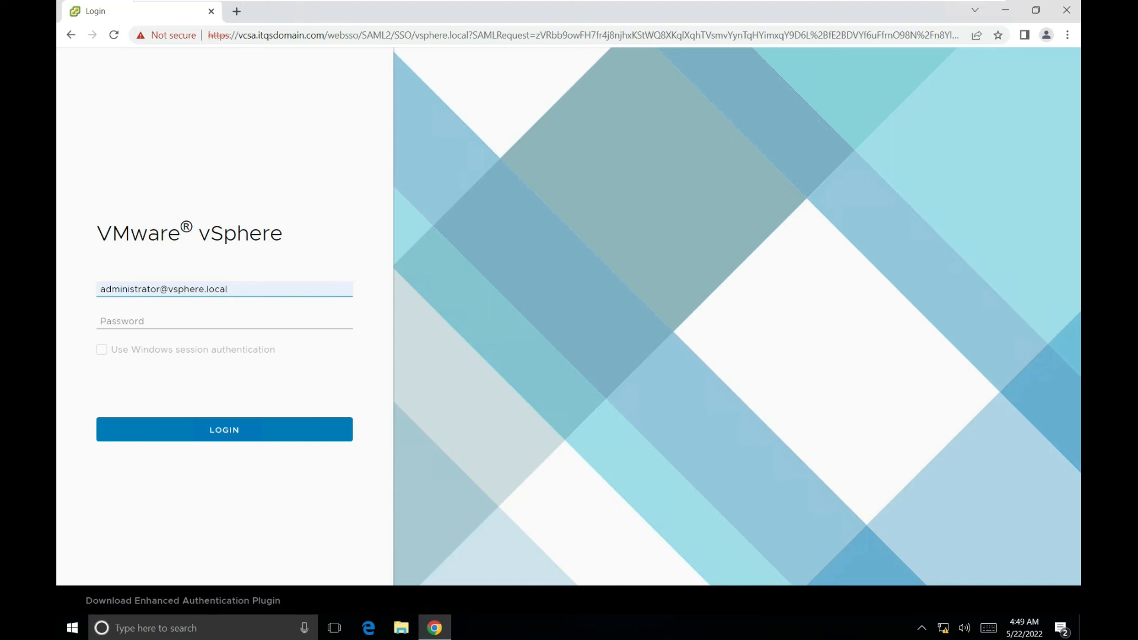
{"action": "left_click", "coordinate": [225, 321]}
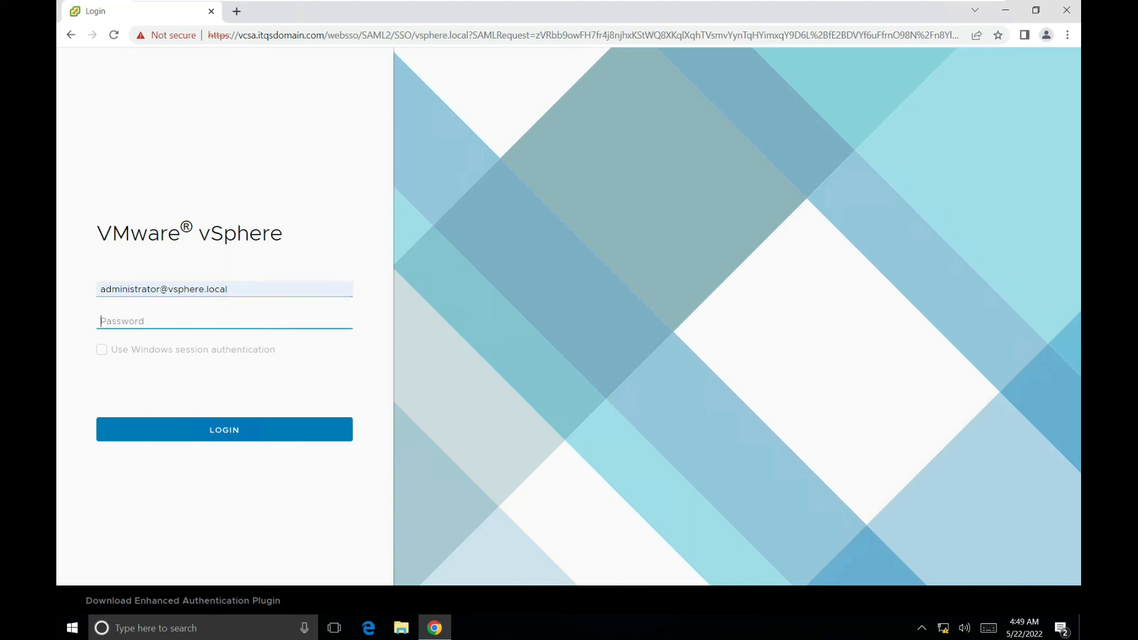
{"action": "key", "text": "ctrl+v"}
{"action": "left_click", "coordinate": [217, 432]}
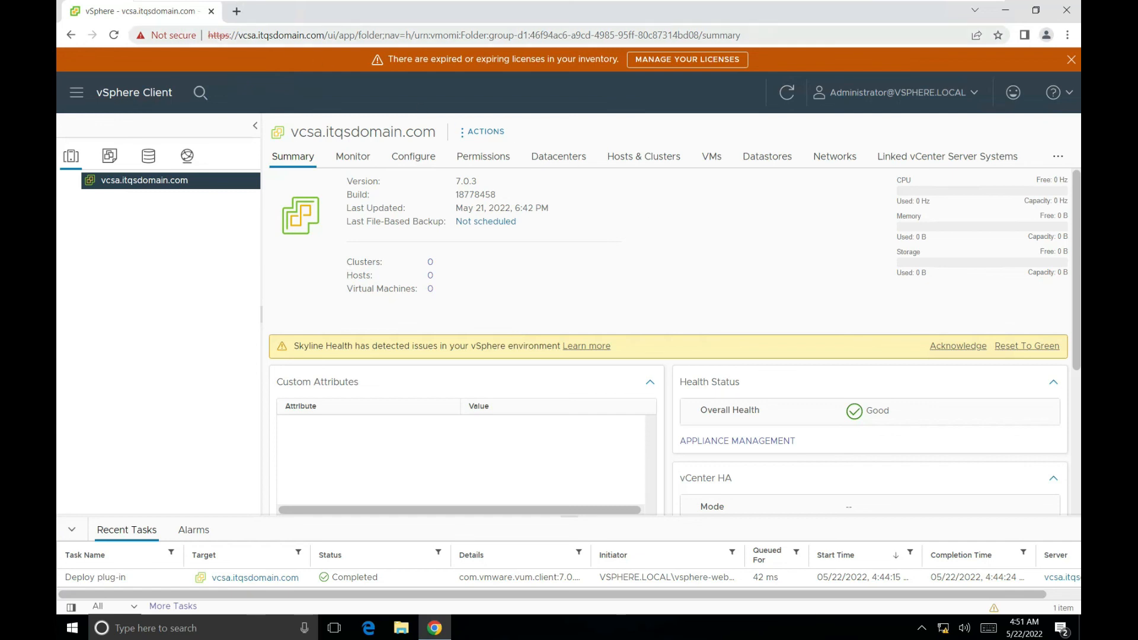
- Replace the old vSphere tab with a new tab at 192.168.1.200 and launch the HTML5 vSphere Client
{"action": "left_click", "coordinate": [237, 12]}
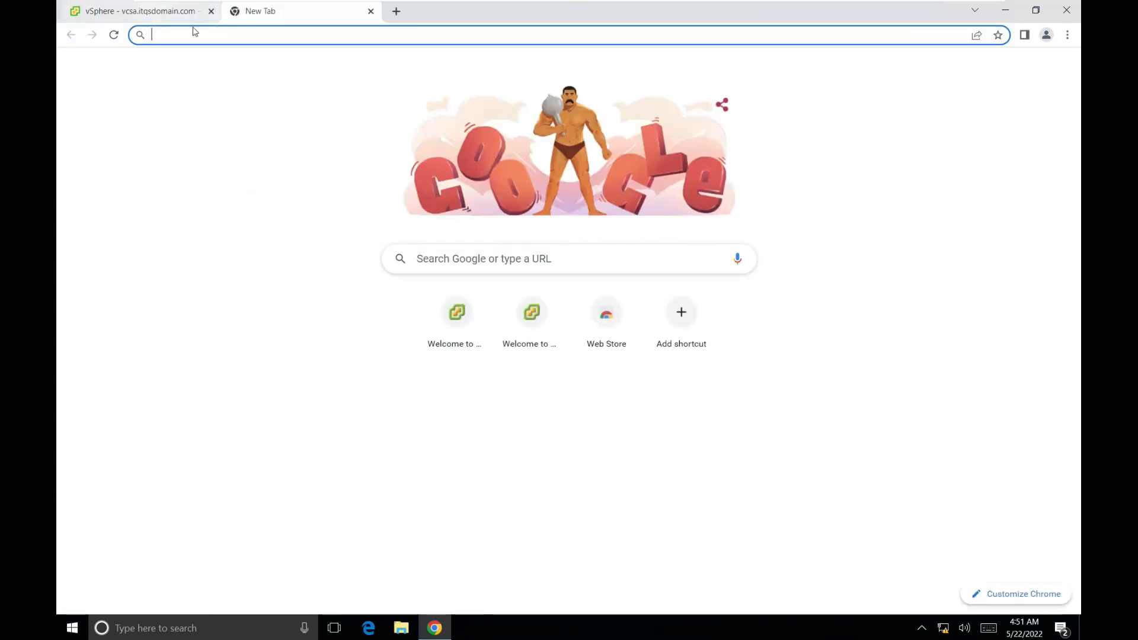
{"action": "left_click", "coordinate": [193, 11]}
{"action": "left_click", "coordinate": [211, 11]}
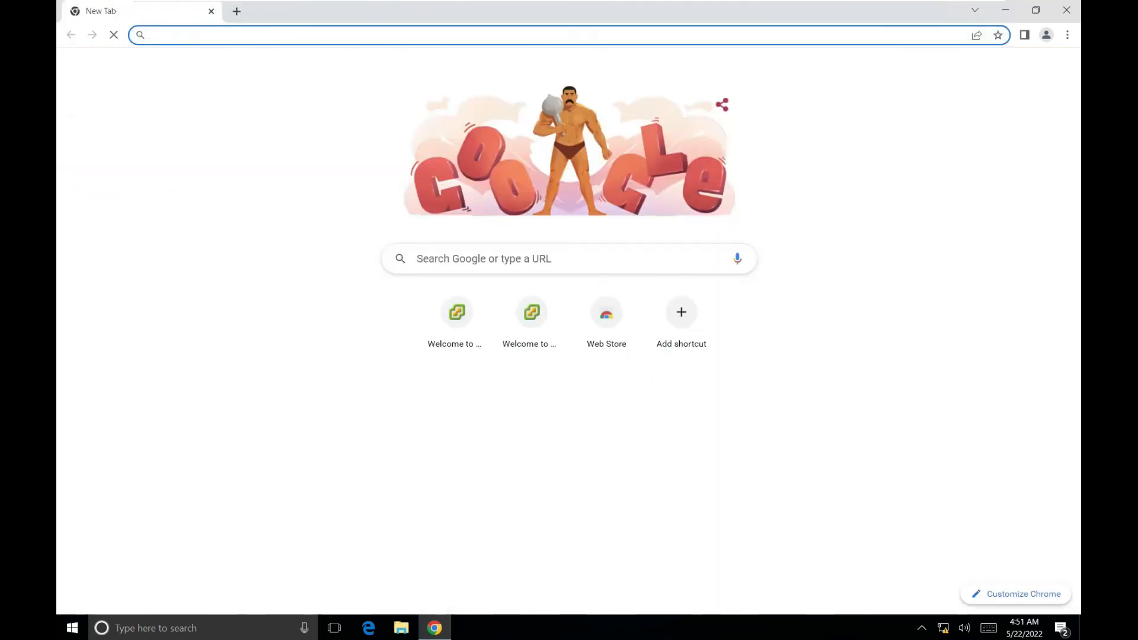
{"action": "type", "text": "19"}
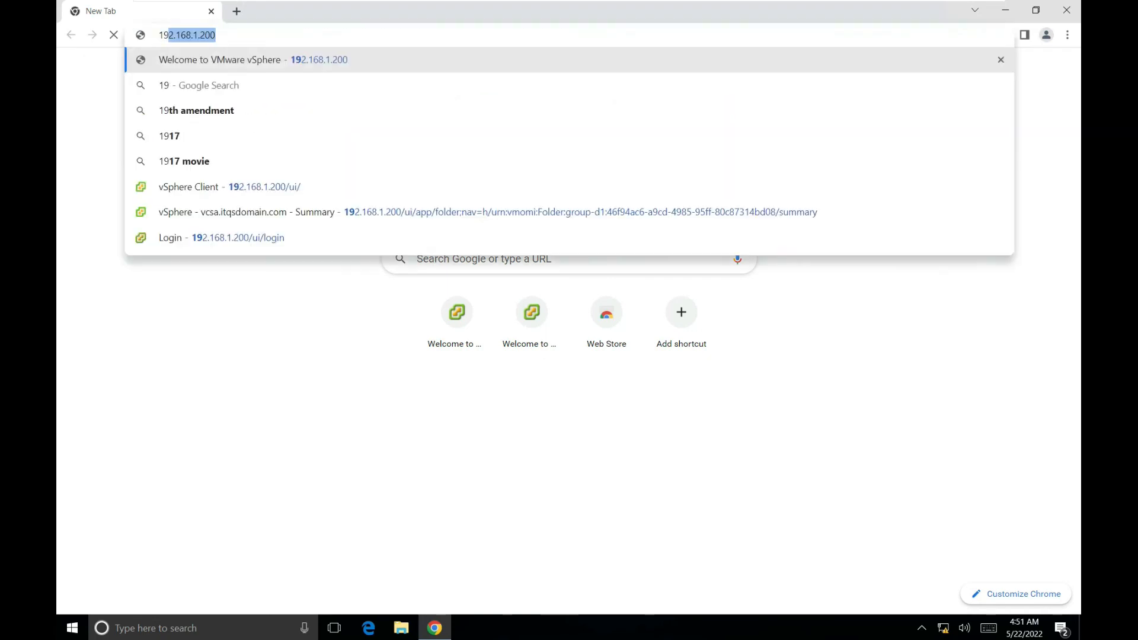
{"action": "type", "text": "2.168.1.200"}
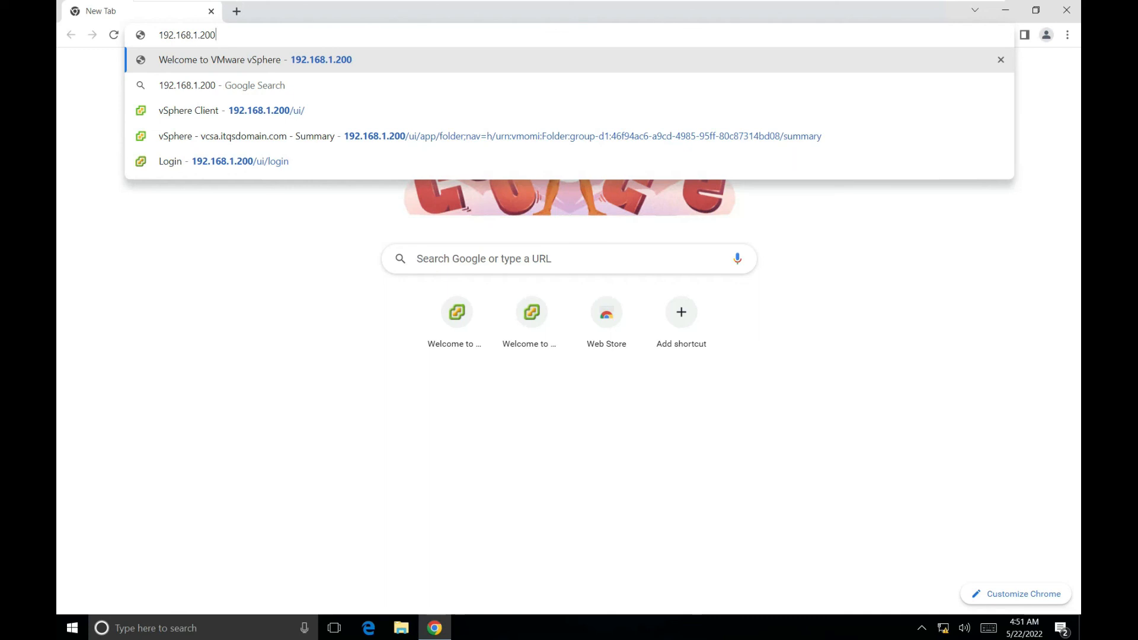
{"action": "key", "text": "Return"}
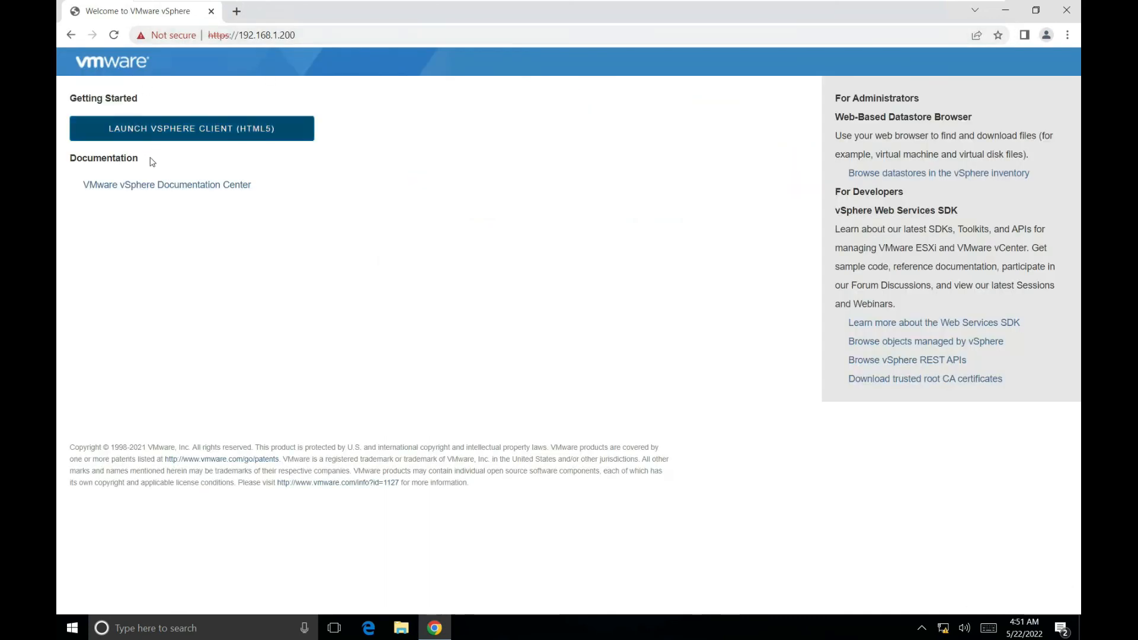
{"action": "left_click", "coordinate": [190, 137]}
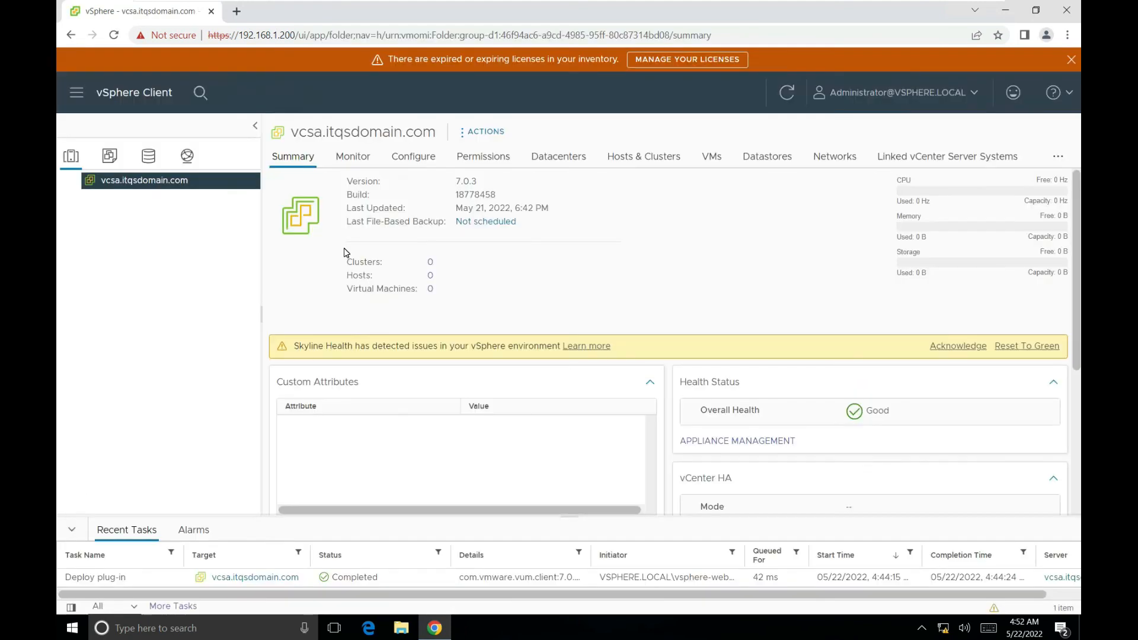